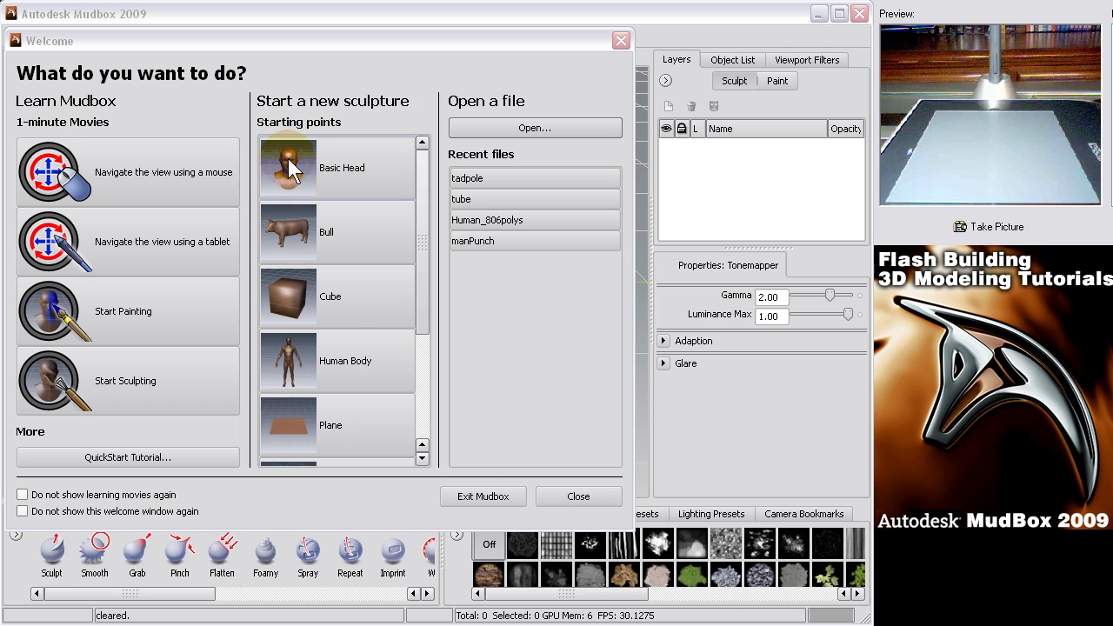
Close the Welcome window without opening a starting sculpture or file
left_click_drag(419, 253, 437, 216)
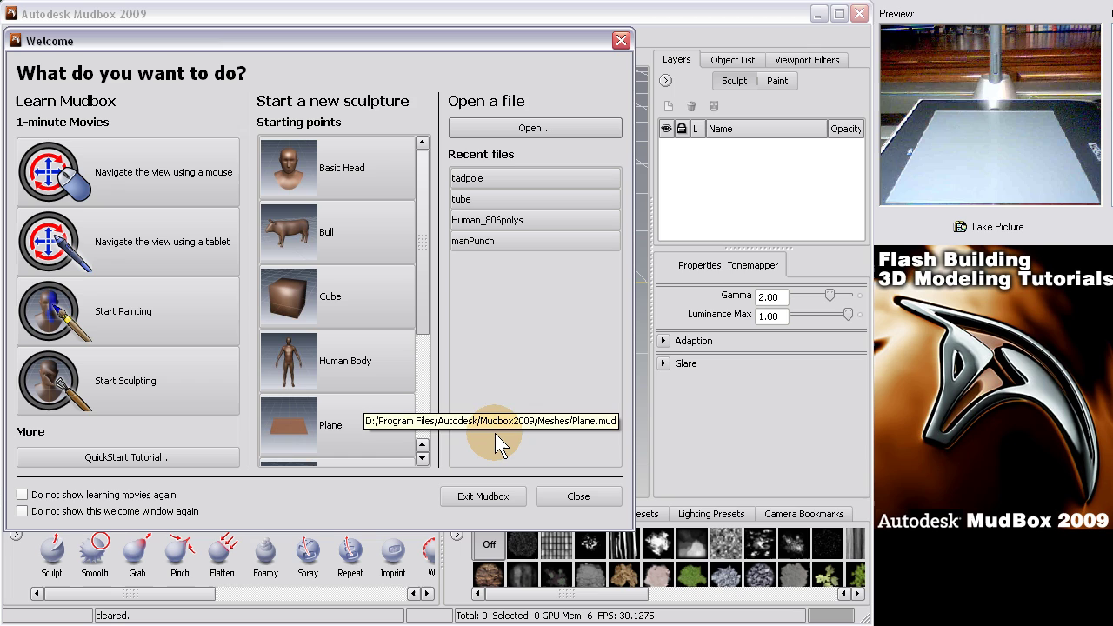
left_click(621, 41)
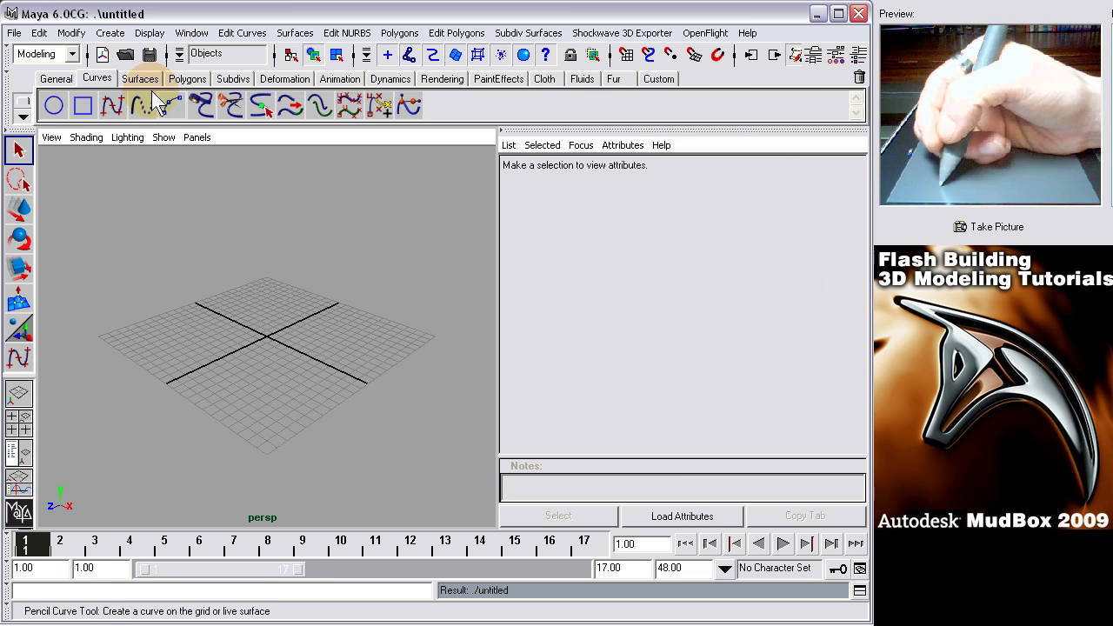
Switch to Maya and create a polygon cube at the centre of the grid
left_click(187, 78)
left_click(83, 105)
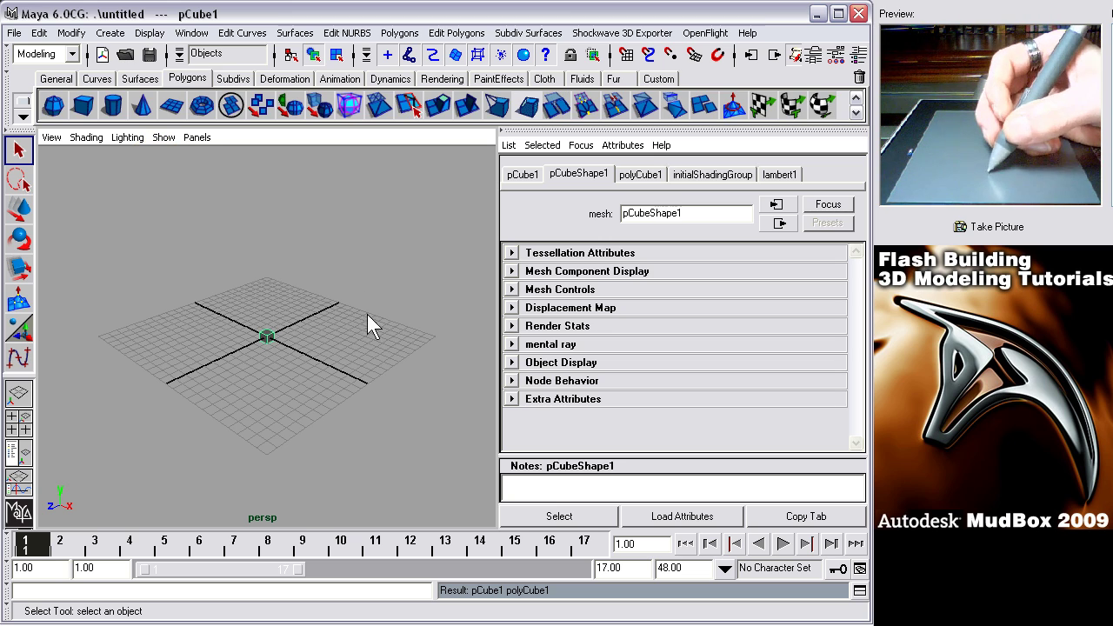
right_click_drag(367, 314, 345, 402, "alt")
right_click_drag(362, 247, 419, 337, "alt")
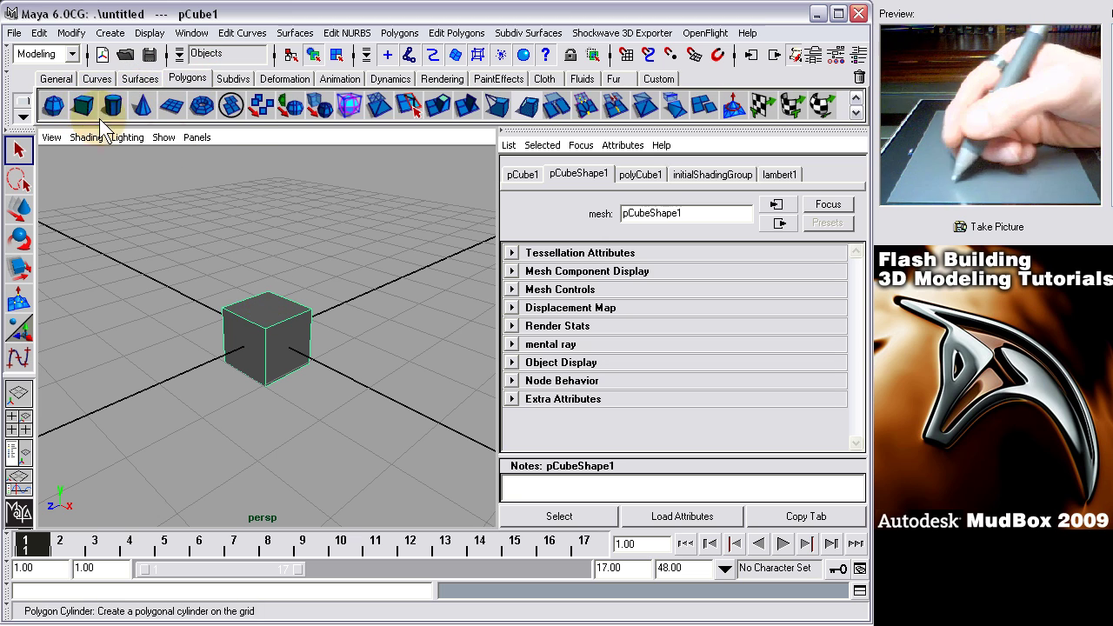
Start an EP curve beside the cube's X-facing side and place five edit points in an S shape on the grid
left_click(97, 79)
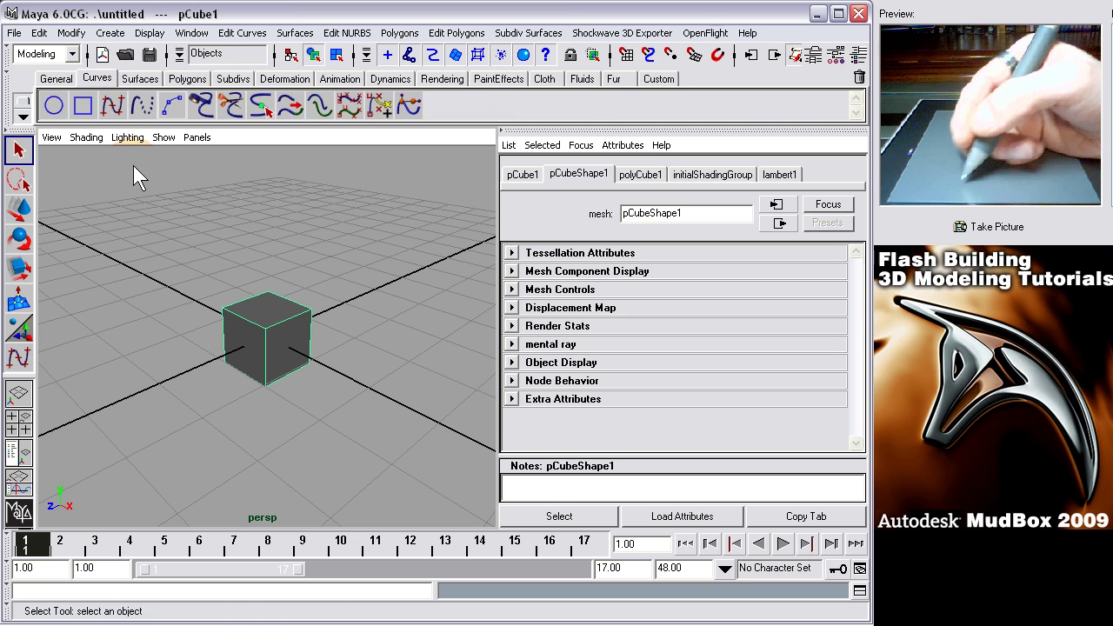
left_click(111, 105)
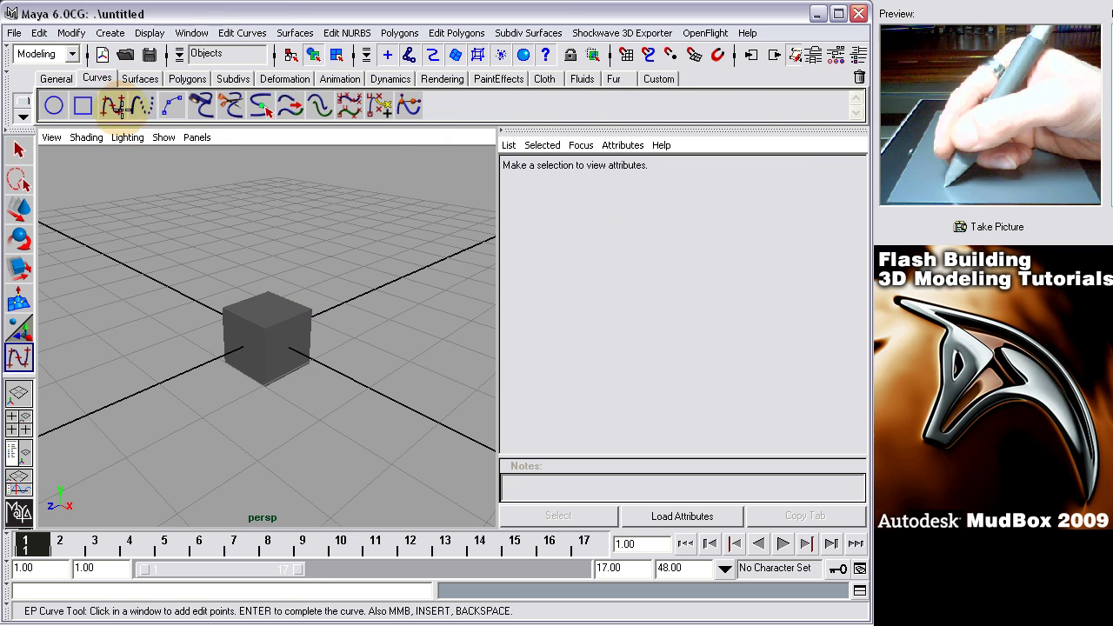
left_click_drag(287, 317, 406, 249, "alt")
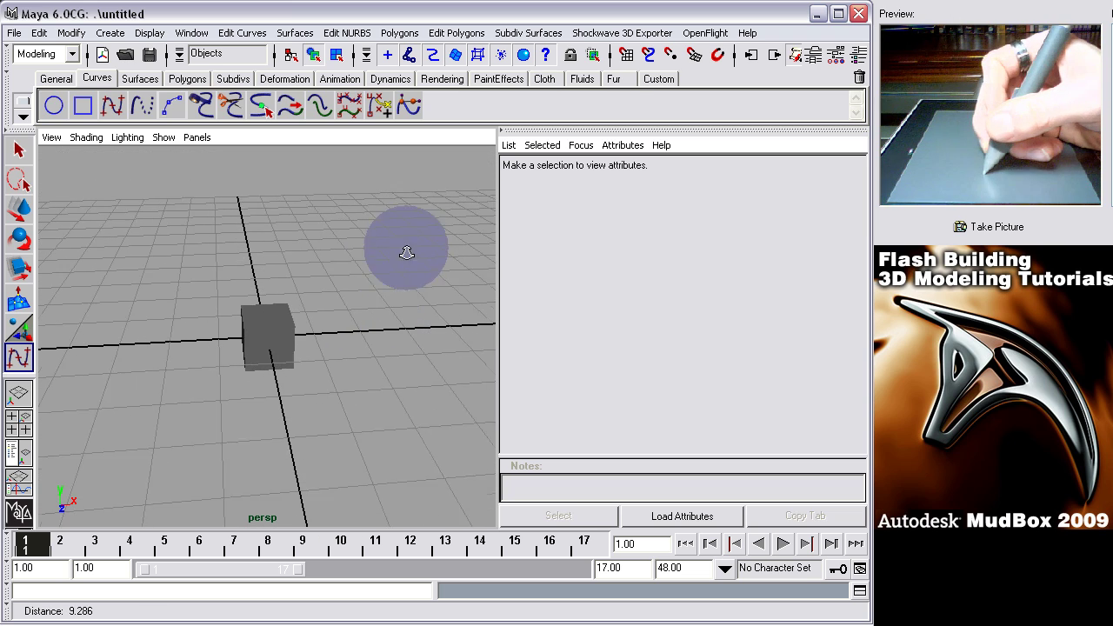
right_click_drag(405, 249, 423, 226, "alt")
right_click_drag(298, 266, 361, 168, "alt")
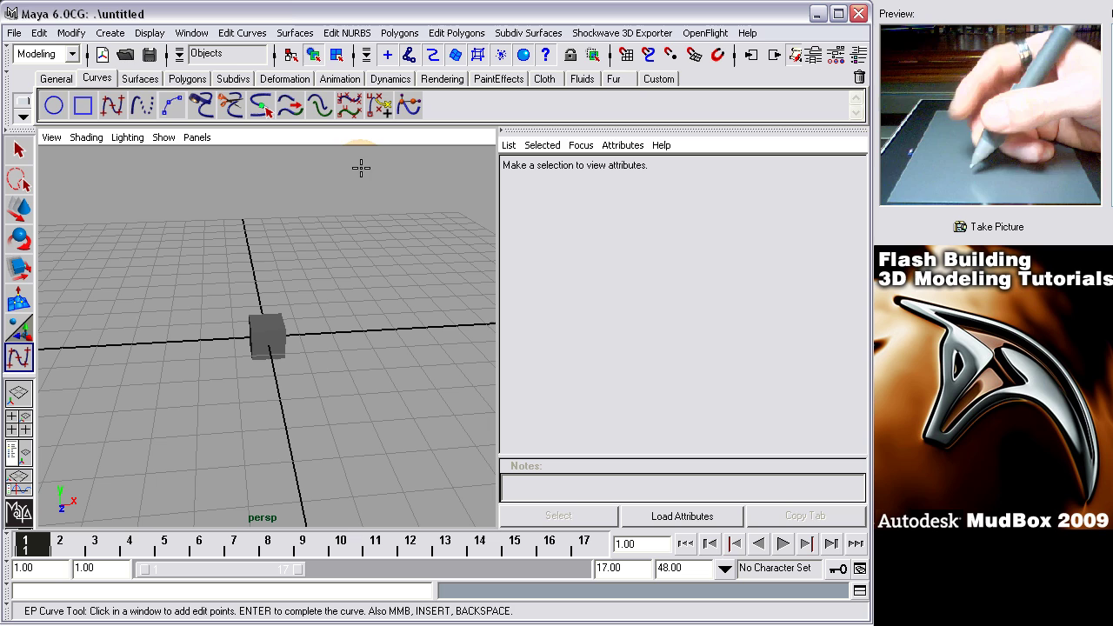
left_click(269, 336)
left_click(383, 269)
left_click(447, 323)
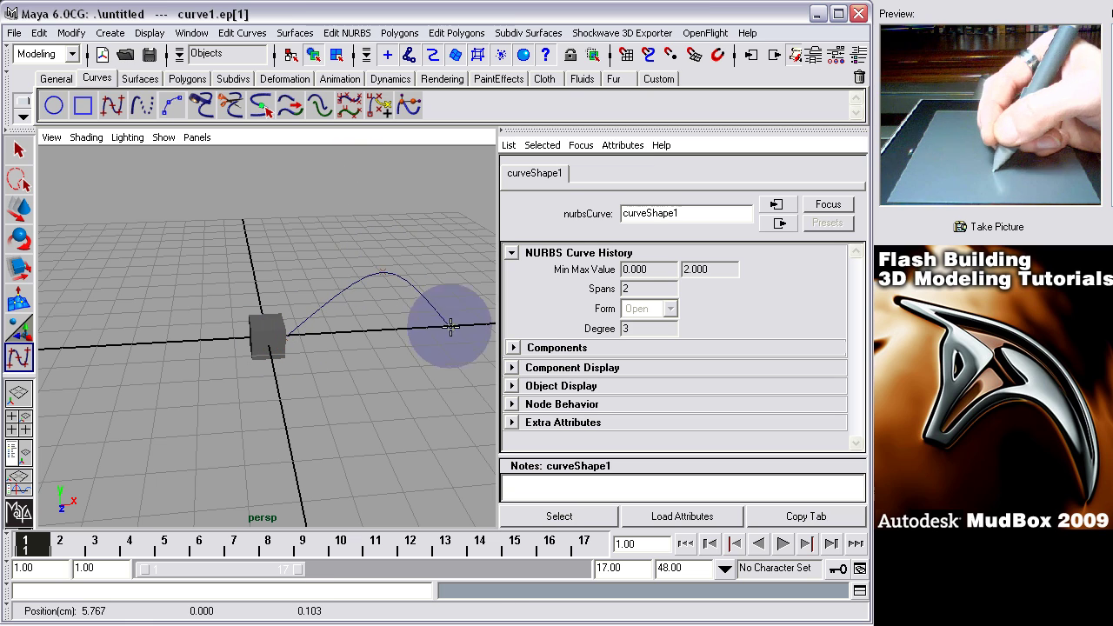
left_click(322, 467)
left_click(445, 500)
left_click_drag(445, 500, 479, 524)
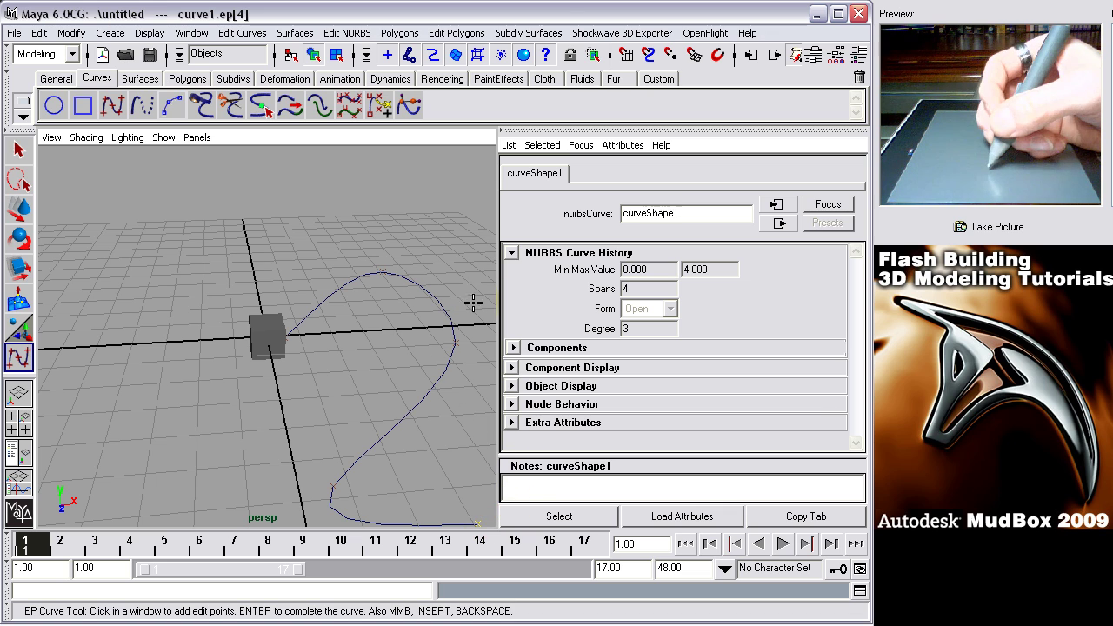
Extend the EP curve with two more edit points toward the grid's outer edge and leave the curve tool
right_click_drag(473, 303, 463, 236, "alt")
right_click_drag(450, 320, 435, 323, "alt")
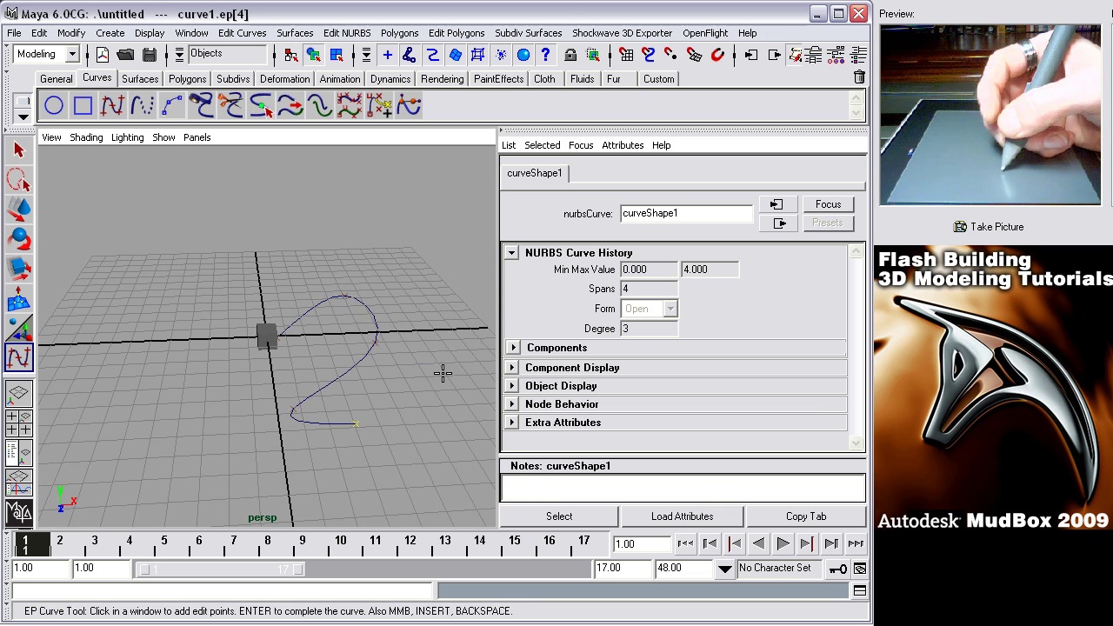
left_click(454, 354)
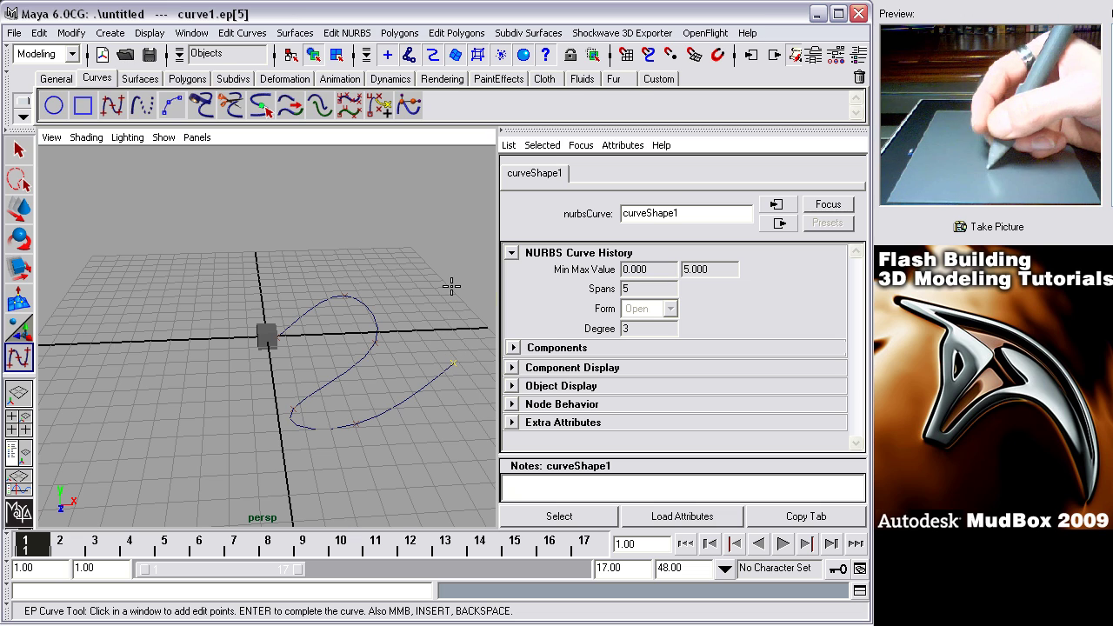
mouse_move(466, 328)
right_mouse_down("alt")
mouse_move(455, 291)
mouse_move(466, 320)
right_mouse_up("alt")
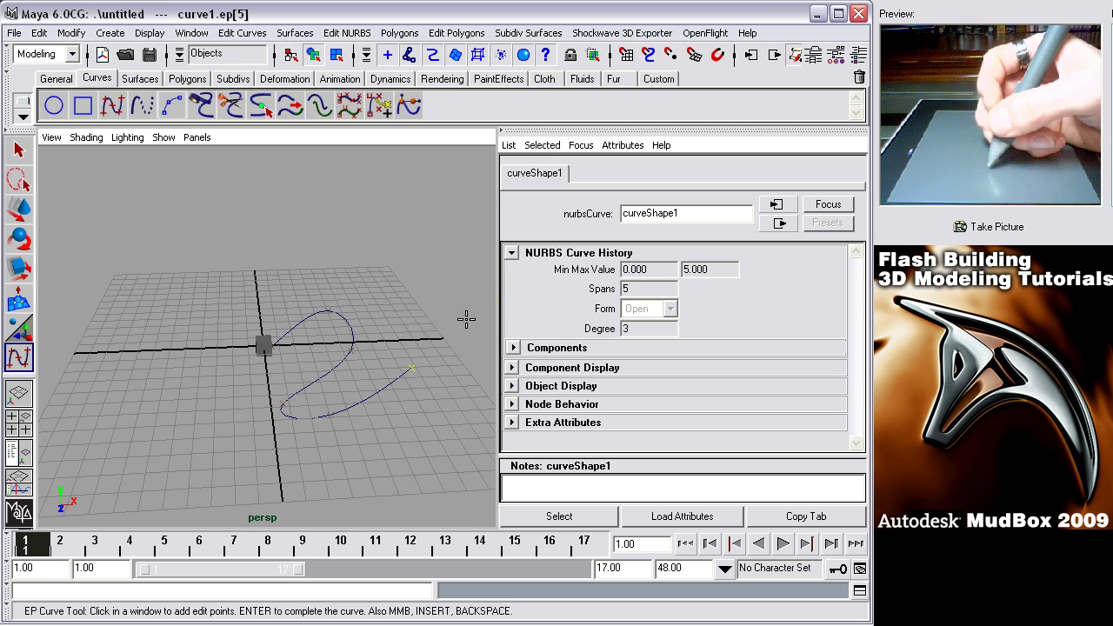
left_click(479, 386)
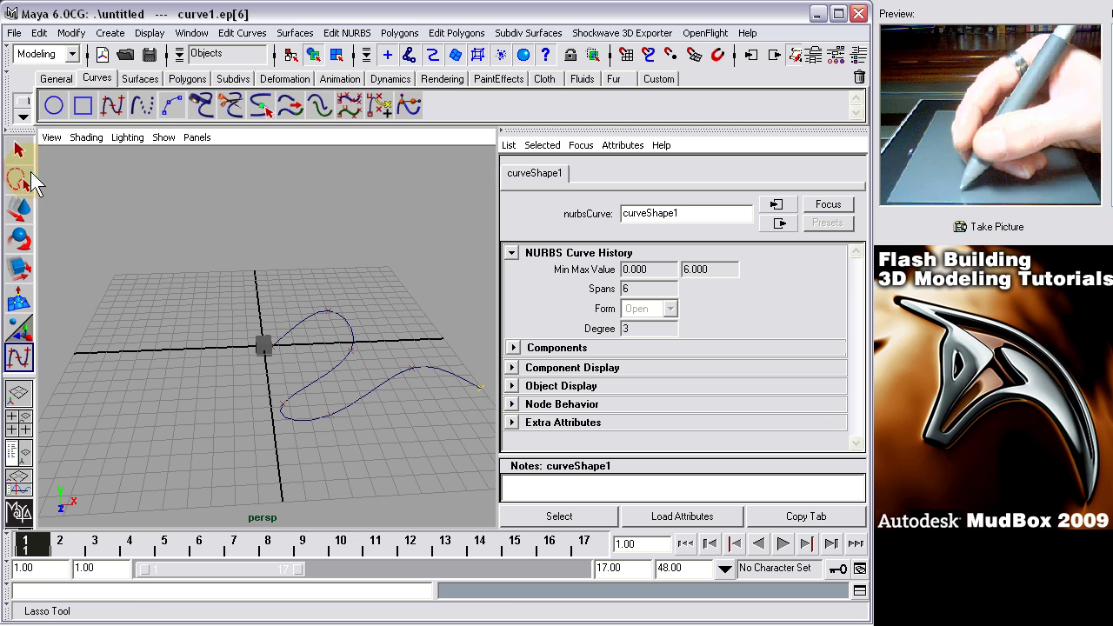
left_click(18, 150)
Select the cube and scale it up uniformly around the grid centre to a few grid squares wide
left_click(266, 345)
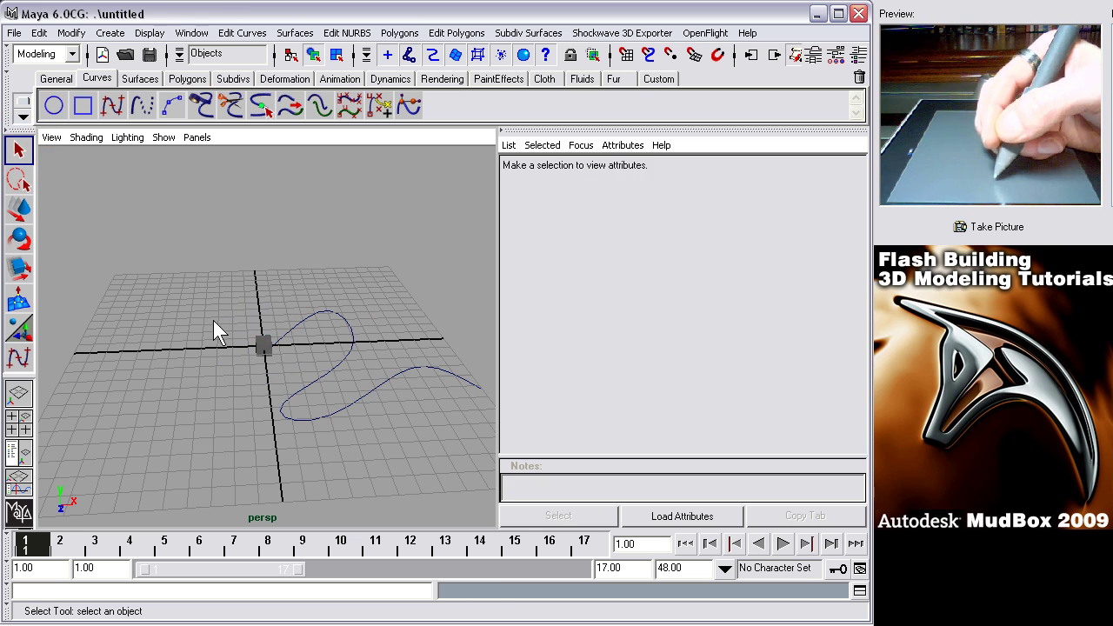
left_click(266, 347)
left_click(19, 265)
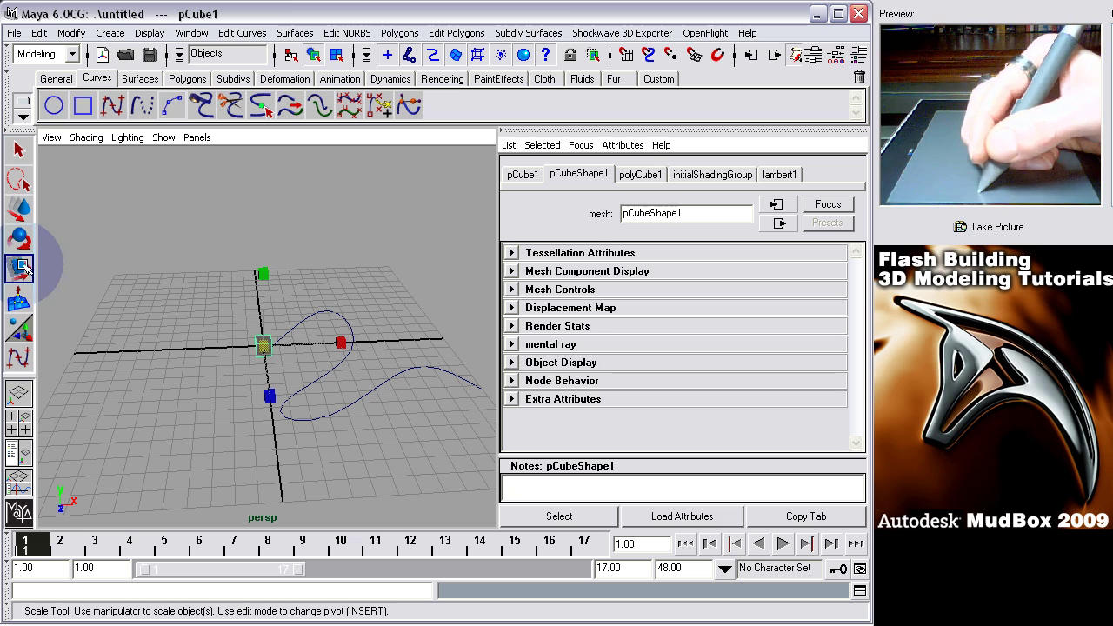
left_click_drag(268, 348, 293, 331)
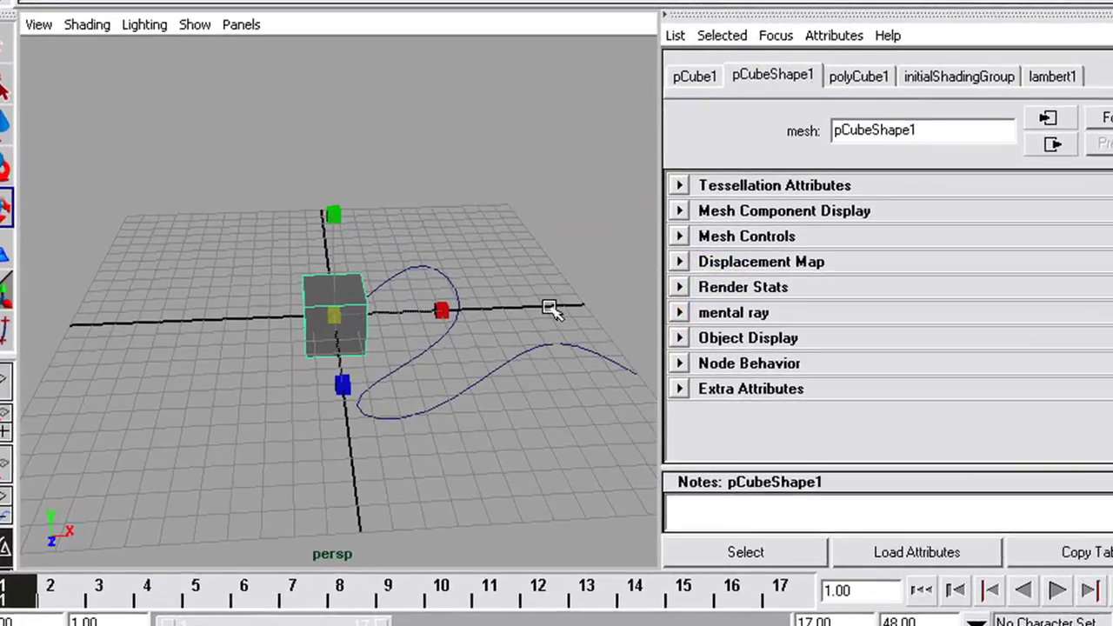
left_click_drag(443, 337, 267, 309, "alt")
left_click_drag(370, 246, 324, 228, "alt")
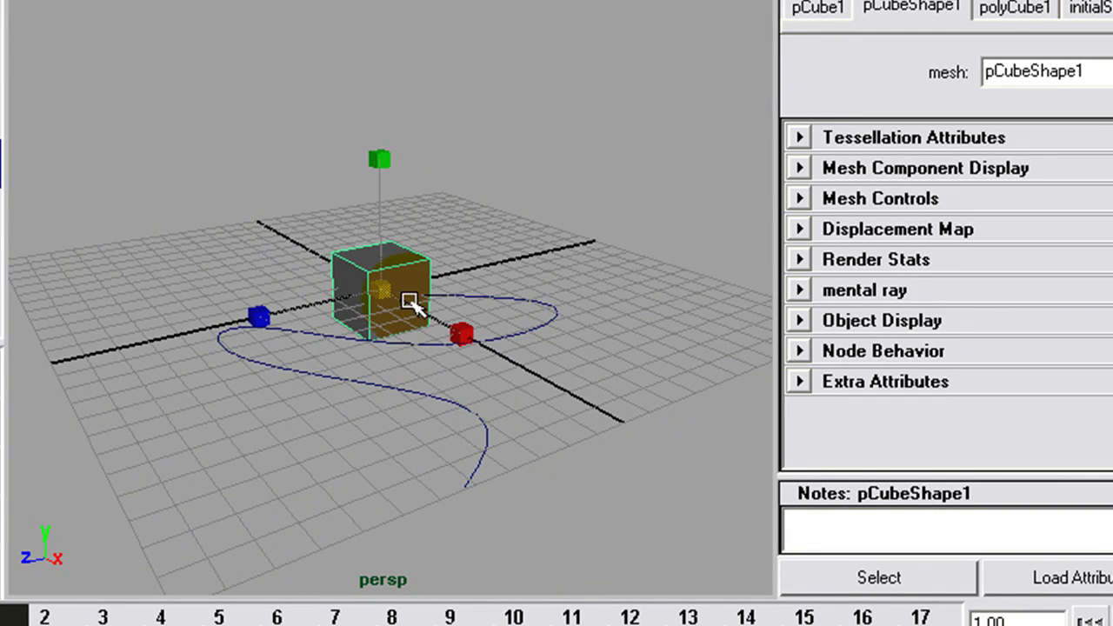
left_click_drag(394, 300, 368, 303)
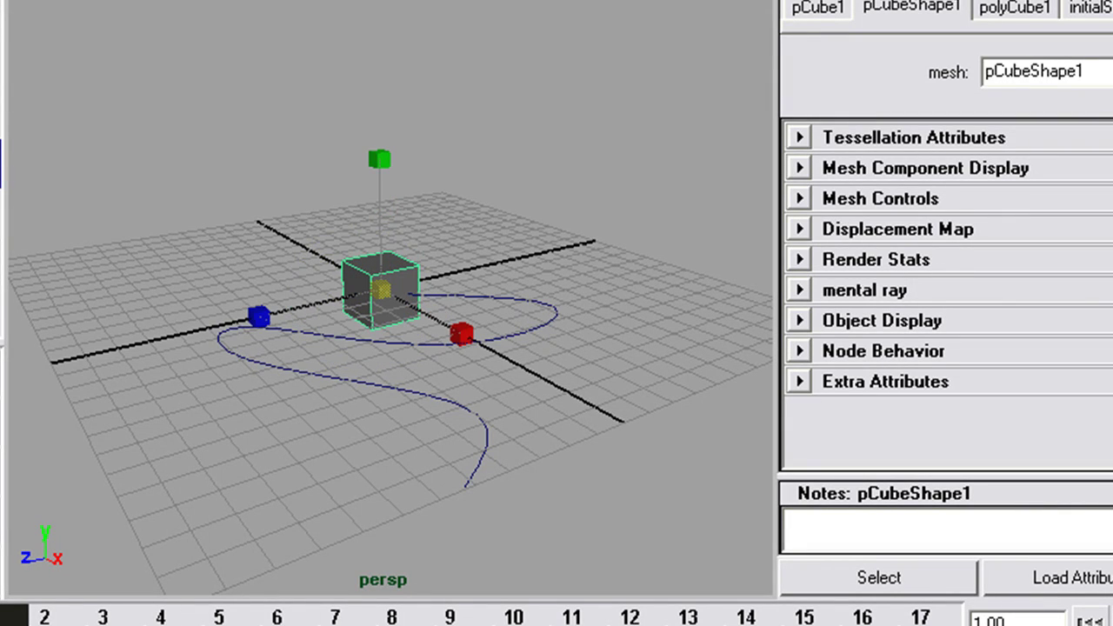
Select the cube face where the curve begins together with the curve, and extrude the face along the curve
key("q")
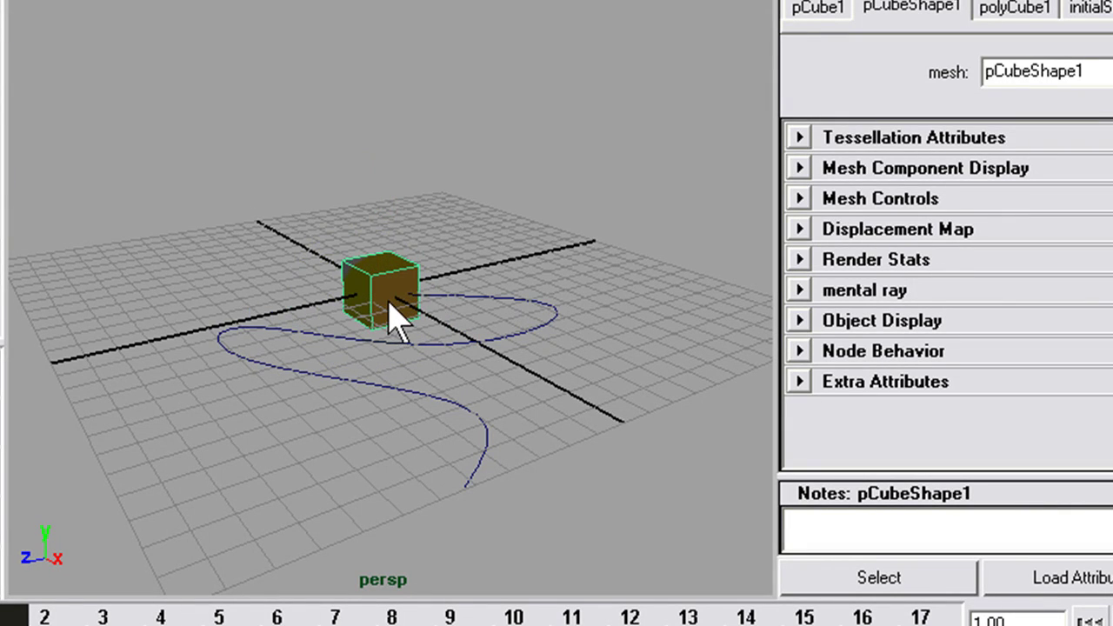
right_click_drag(393, 321, 389, 378)
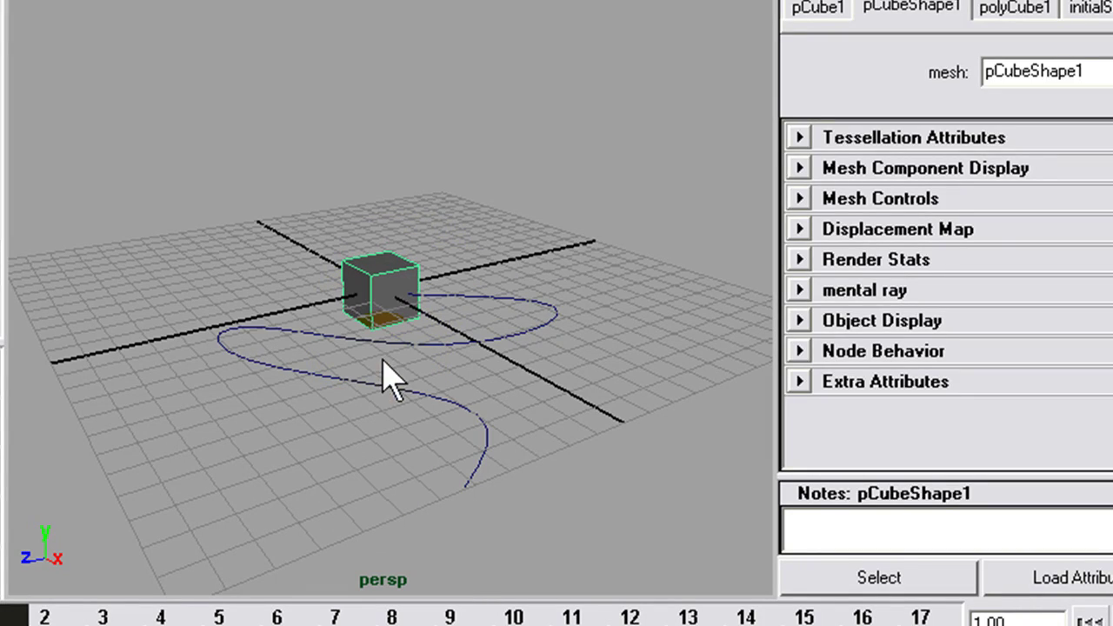
left_click(396, 315)
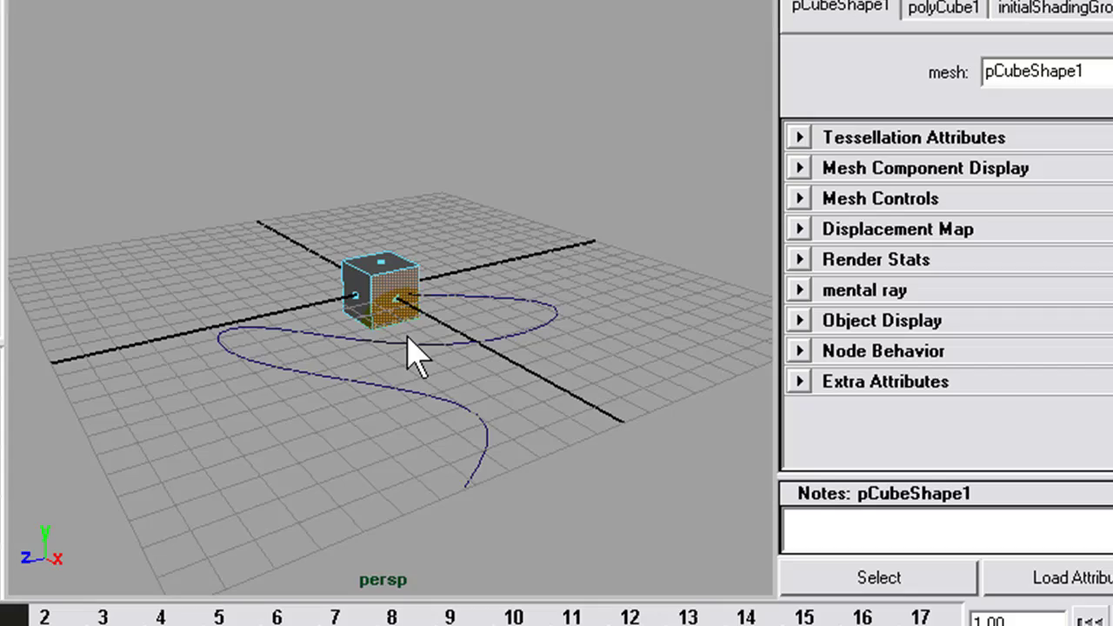
left_click(419, 346, "shift")
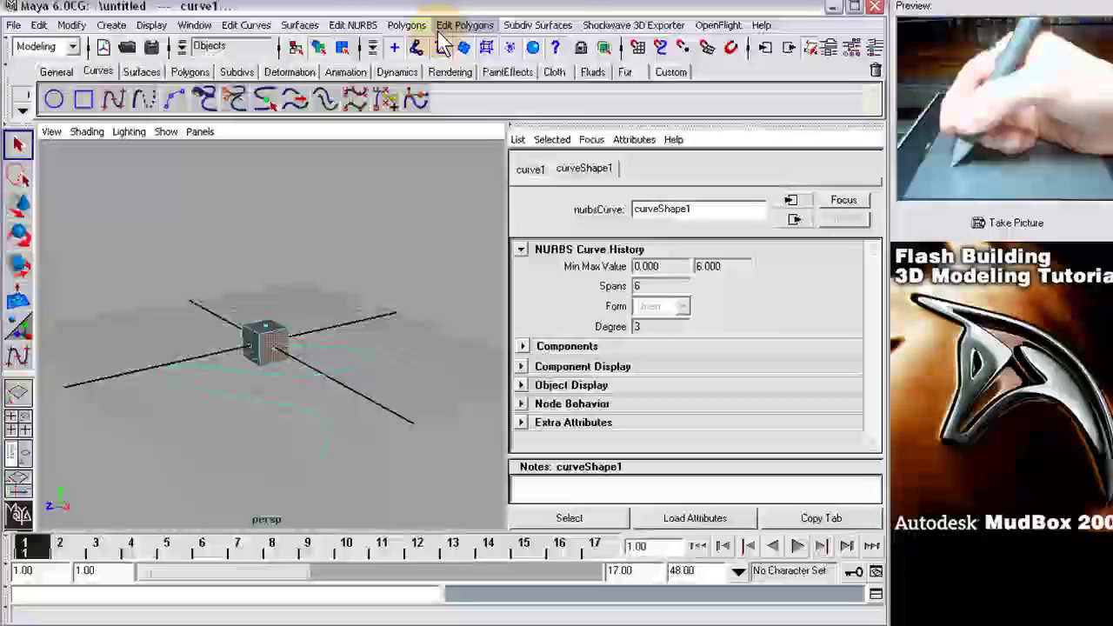
left_click(458, 35)
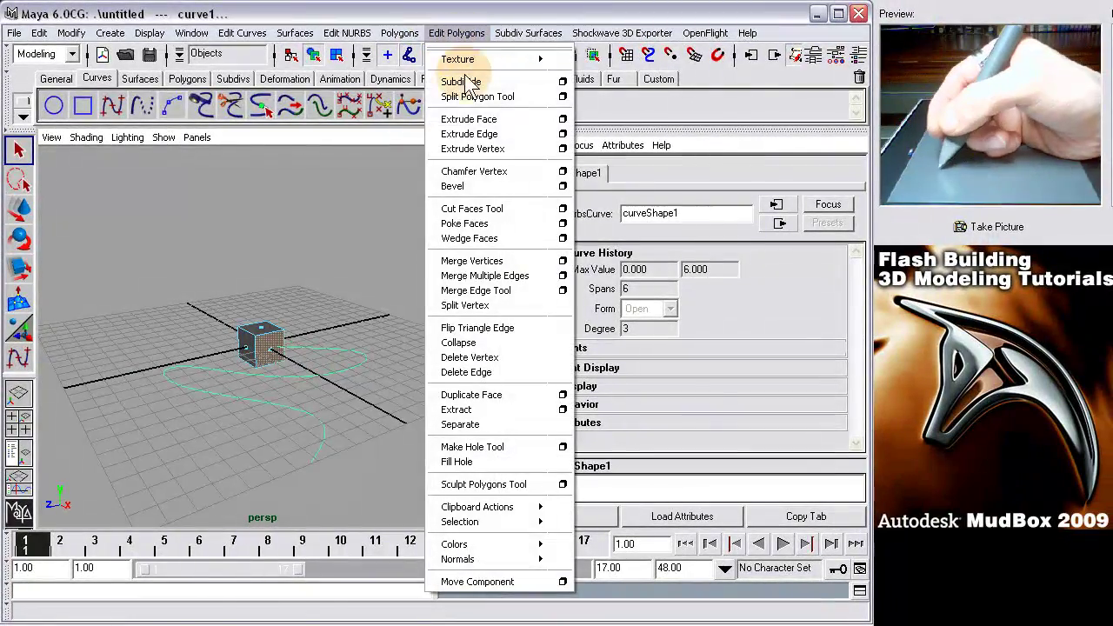
left_click(461, 119)
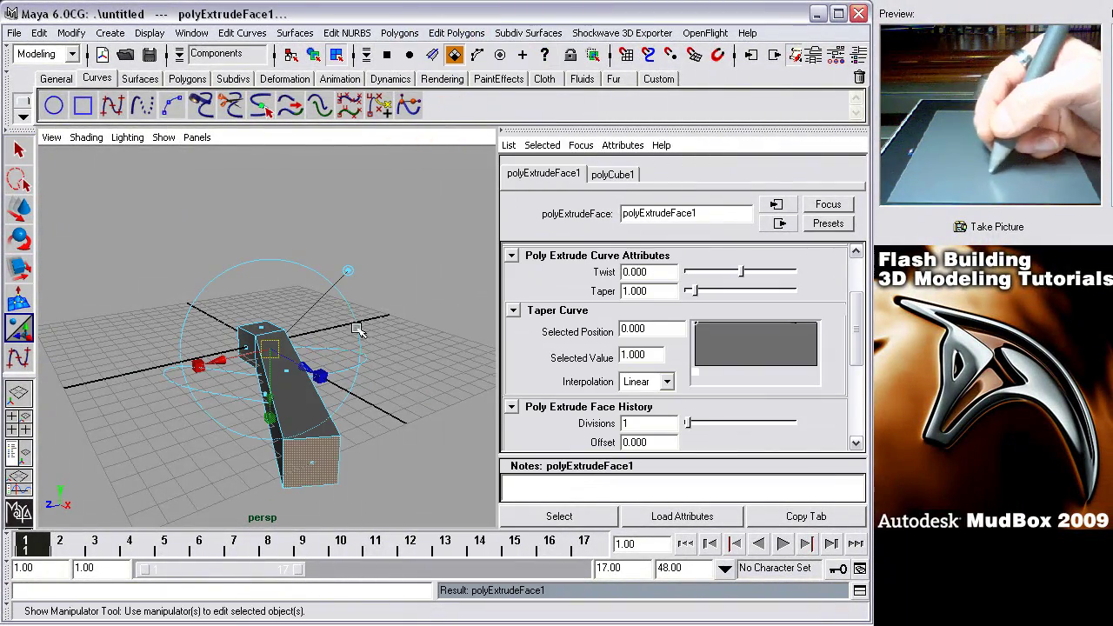
Raise the face extrusion's divisions to 25 so that it follows the curve
left_click_drag(341, 354, 240, 379, "alt")
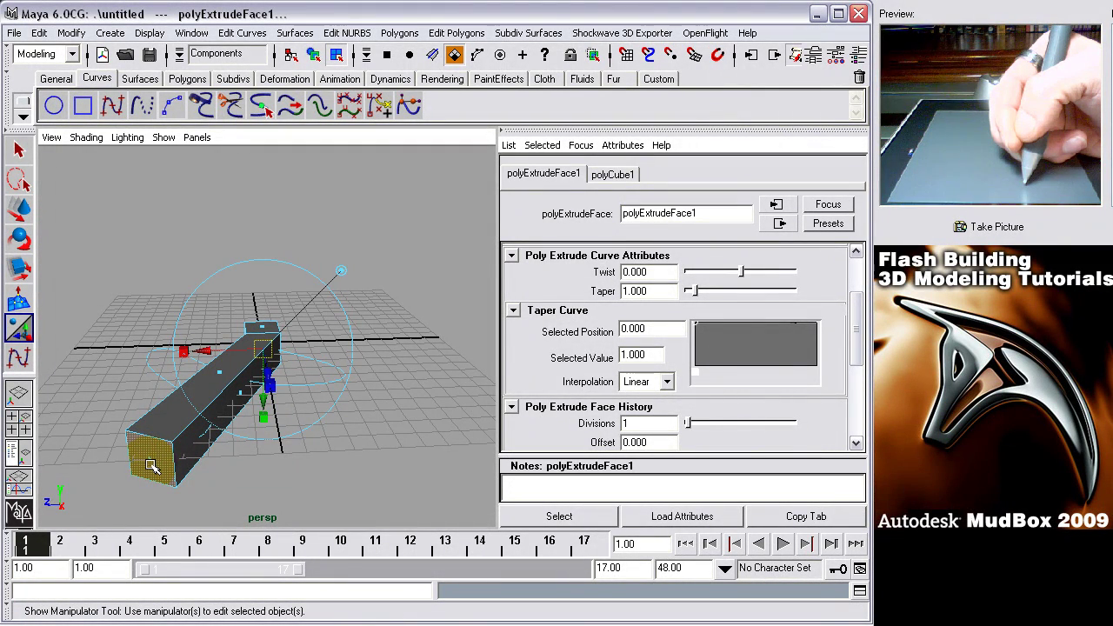
left_click_drag(157, 465, 308, 361, "alt")
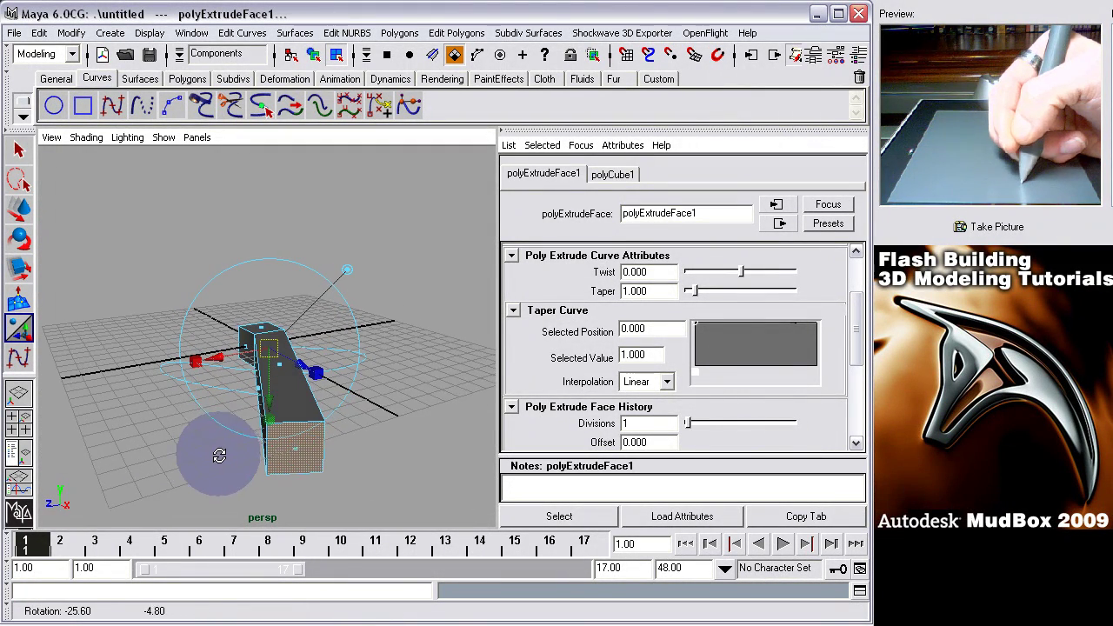
left_click_drag(688, 424, 731, 424)
left_click_drag(457, 396, 365, 418, "alt")
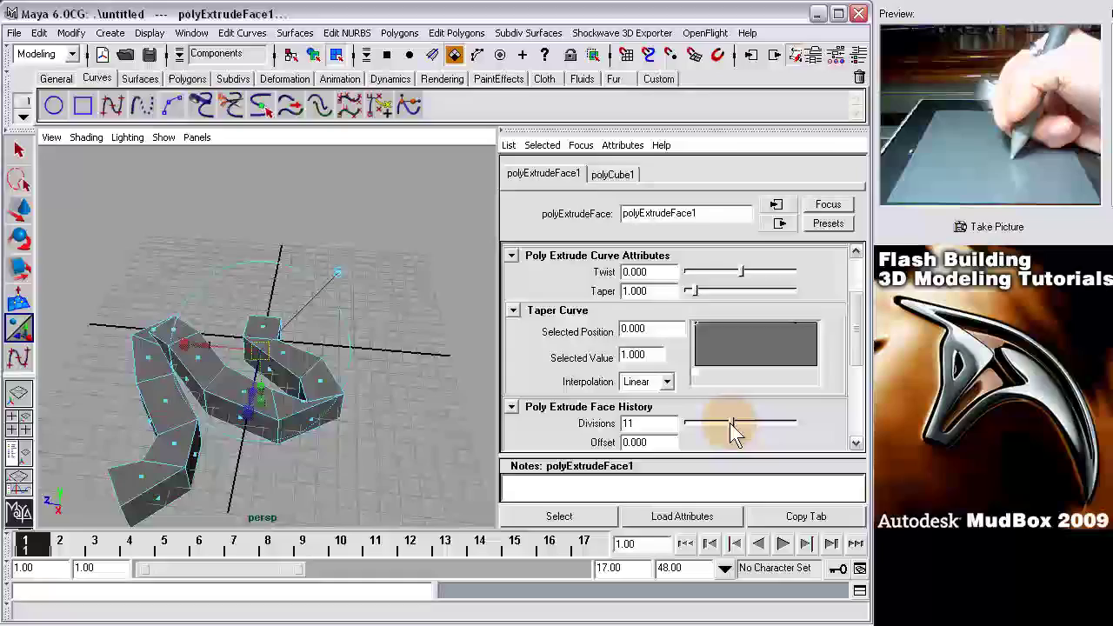
left_click_drag(733, 425, 795, 428)
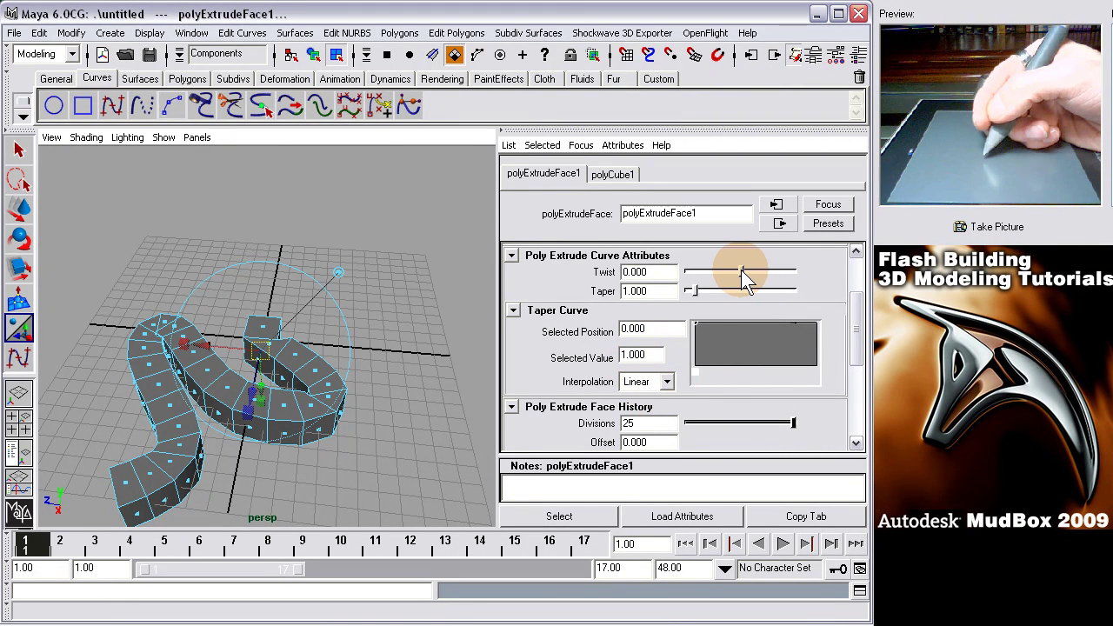
Set the extrusion's twist to 180 and its taper to 0
left_click_drag(745, 272, 806, 277)
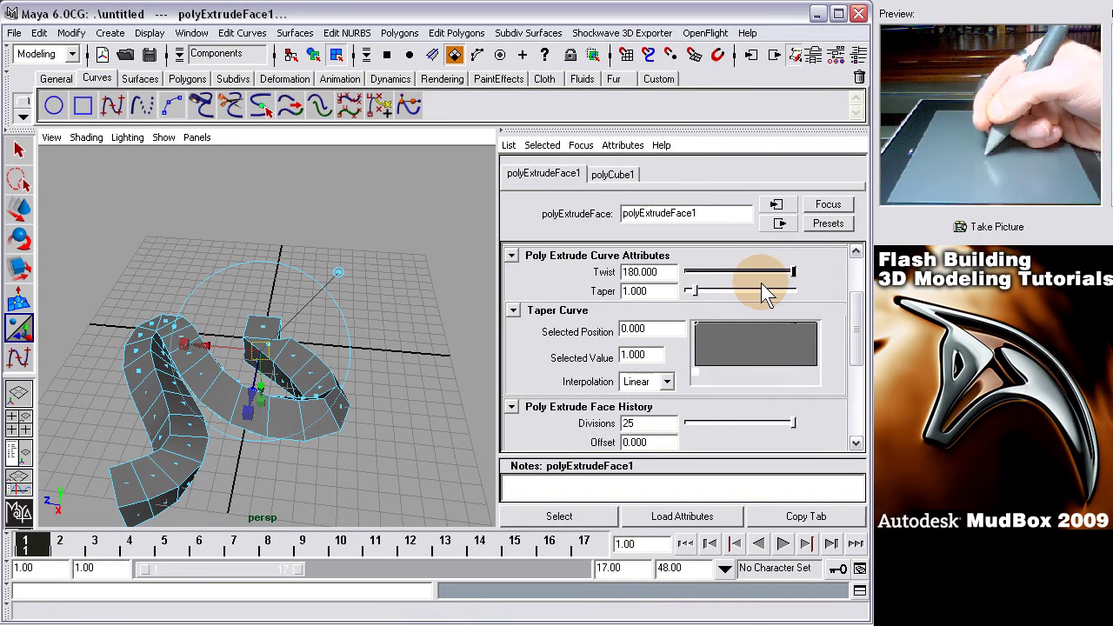
mouse_move(700, 291)
left_mouse_down()
mouse_move(717, 295)
mouse_move(687, 296)
left_mouse_up()
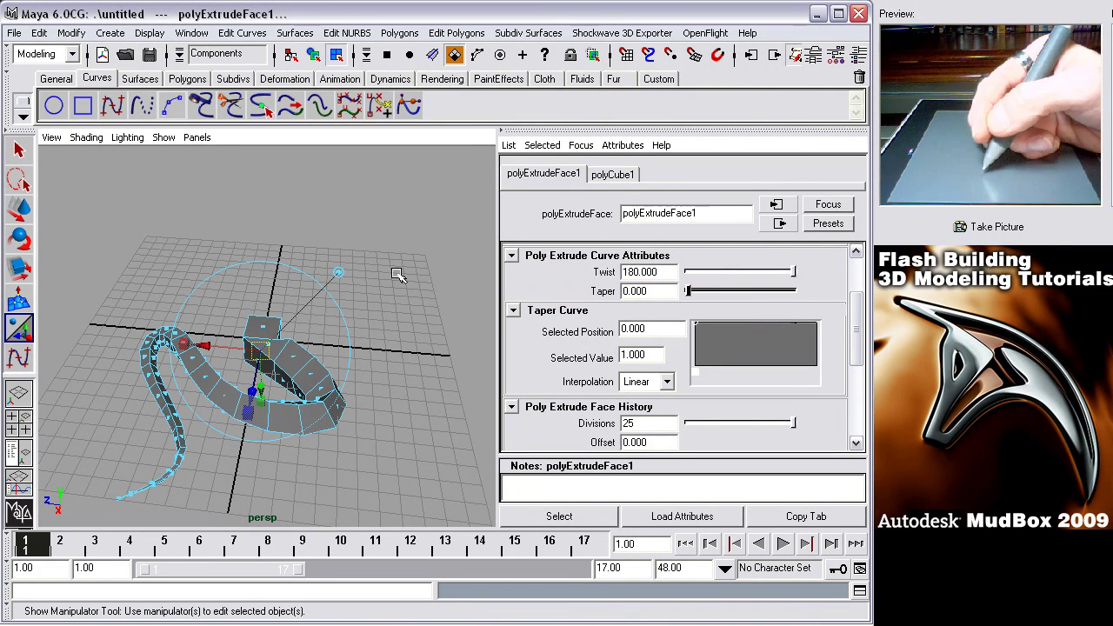
Return to object mode, select the whole extruded mesh, and smooth it once
right_click(271, 339)
left_click(333, 319)
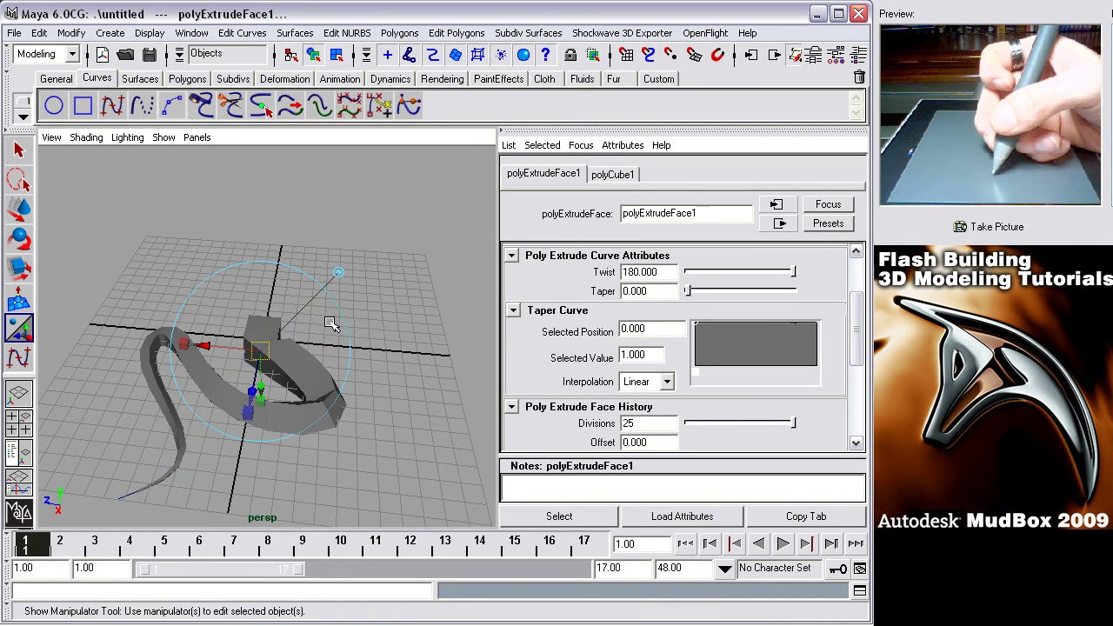
left_click(19, 149)
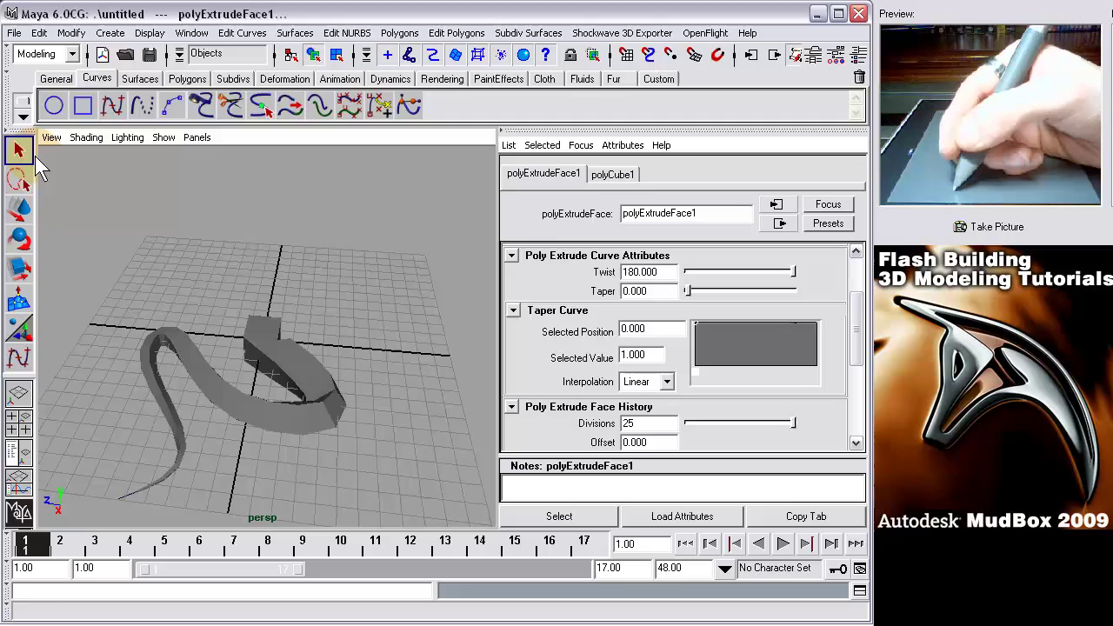
left_click(281, 360)
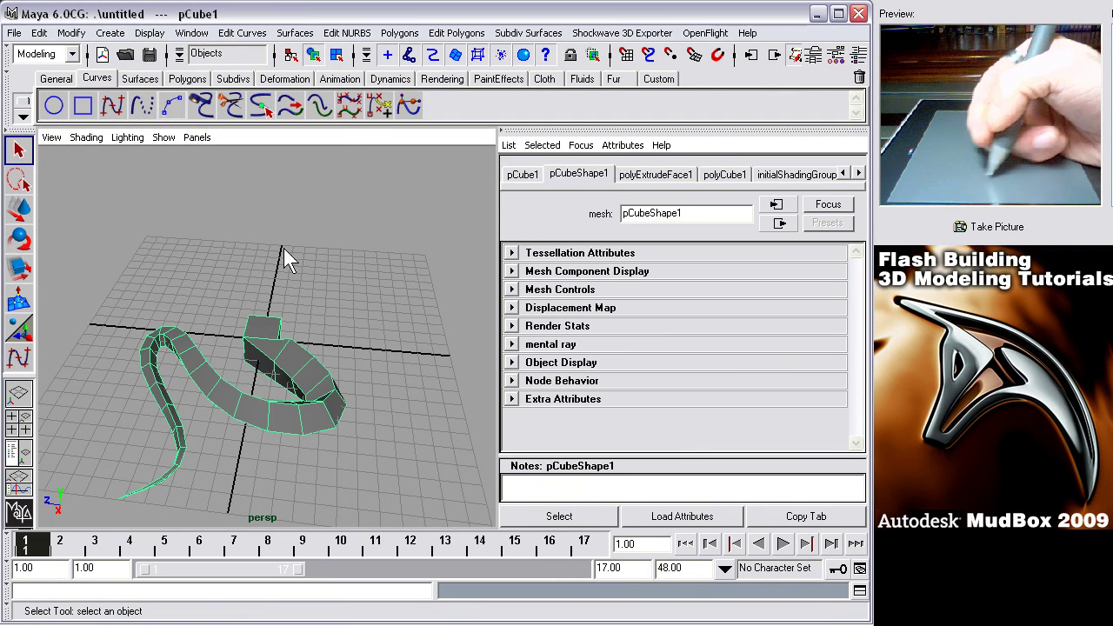
left_click(399, 33)
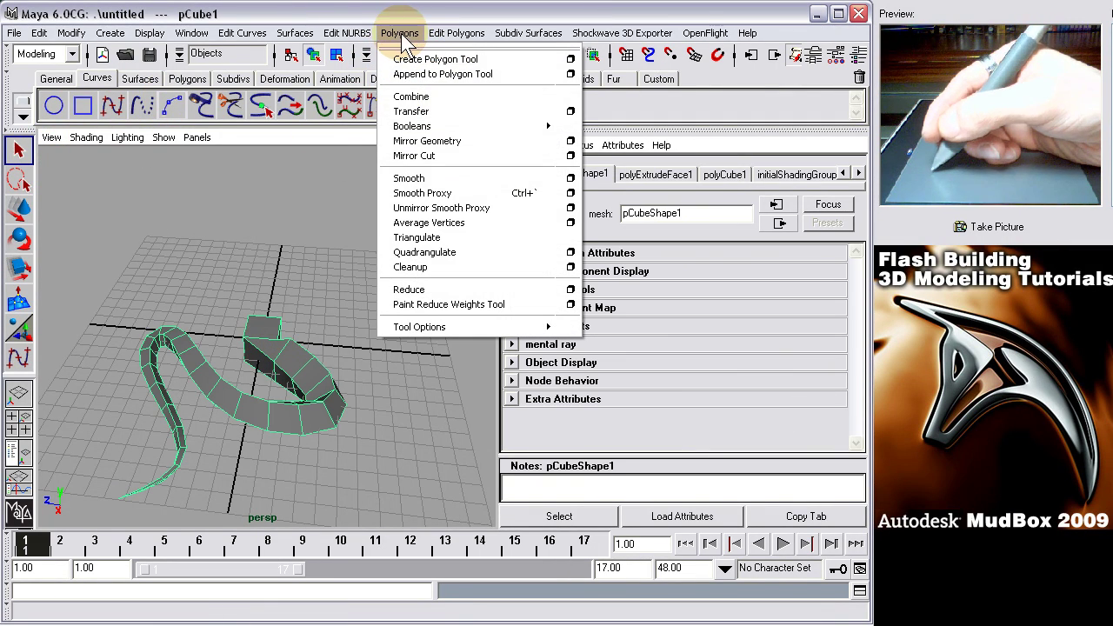
left_click(408, 179)
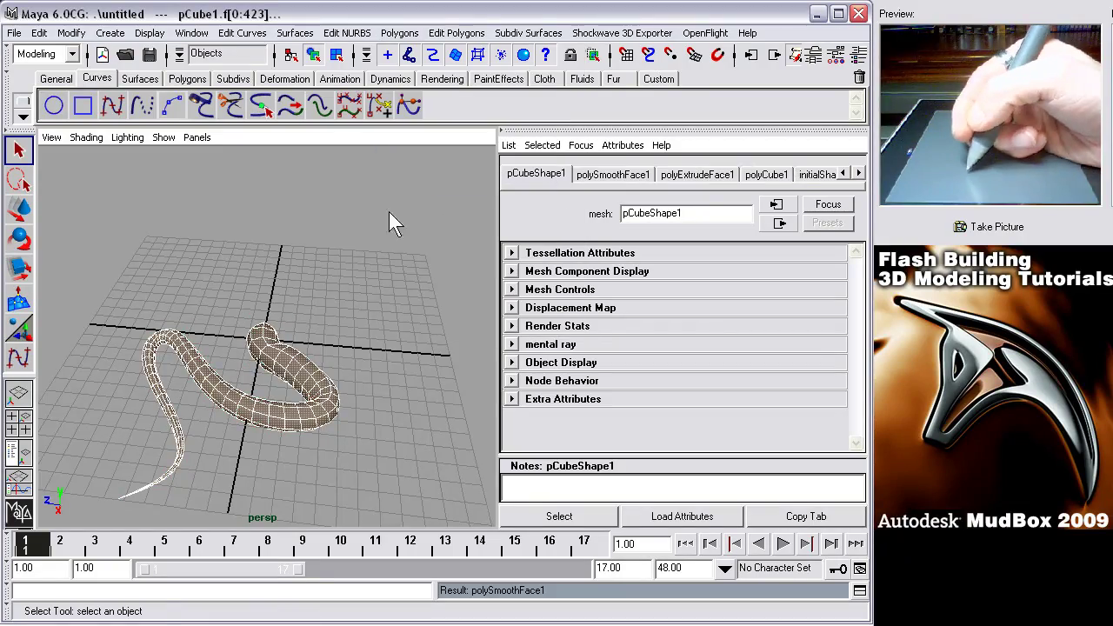
left_click_drag(396, 274, 281, 249, "alt")
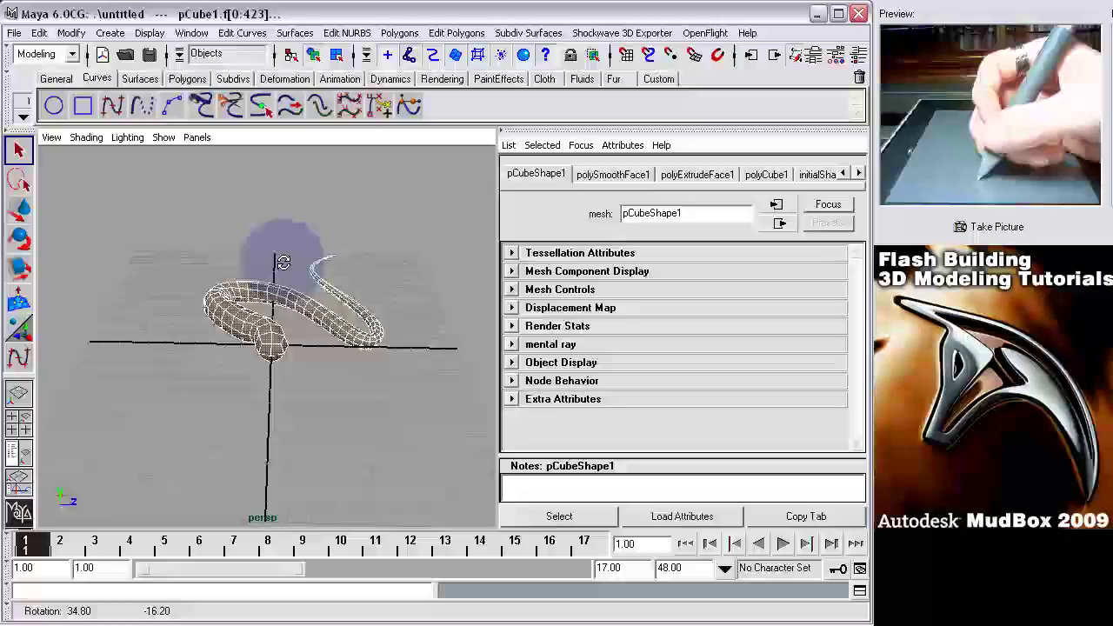
right_click_drag(281, 249, 298, 373, "alt")
left_click_drag(298, 373, 401, 356, "alt")
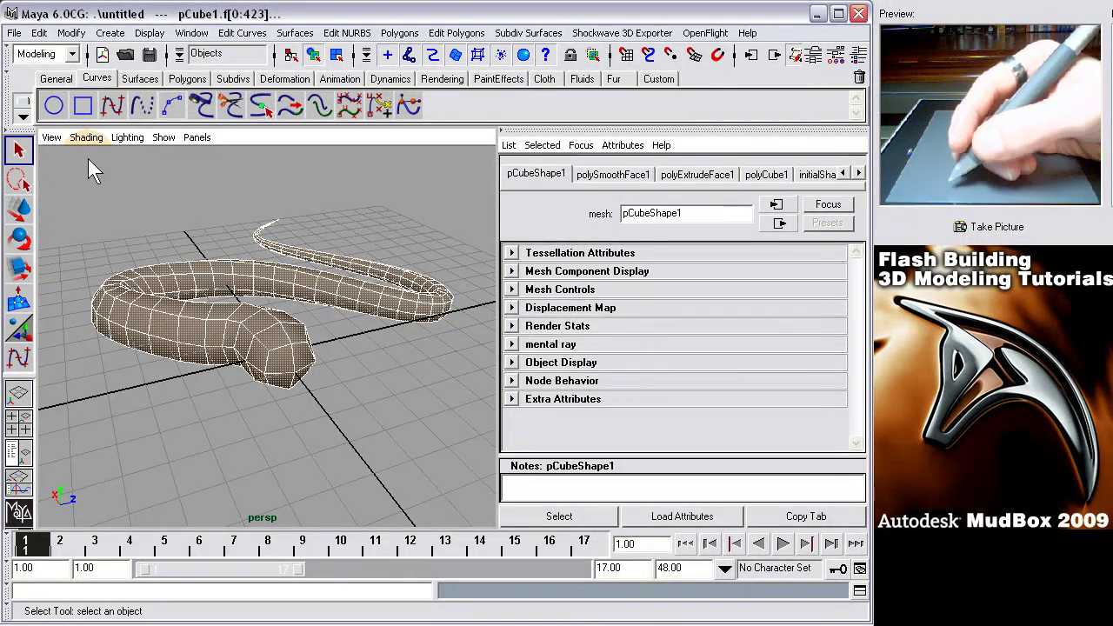
left_click(507, 440)
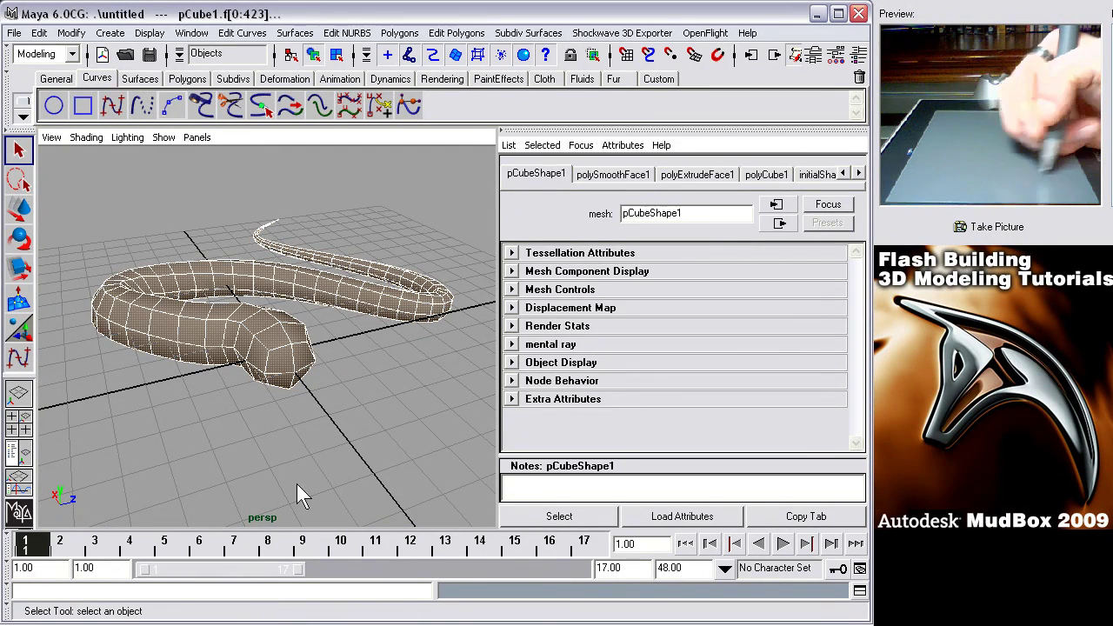
Select the smoothed mesh as a whole object and export the selection to the Desktop as an OBJ file named snake
right_click_drag(130, 316, 172, 311)
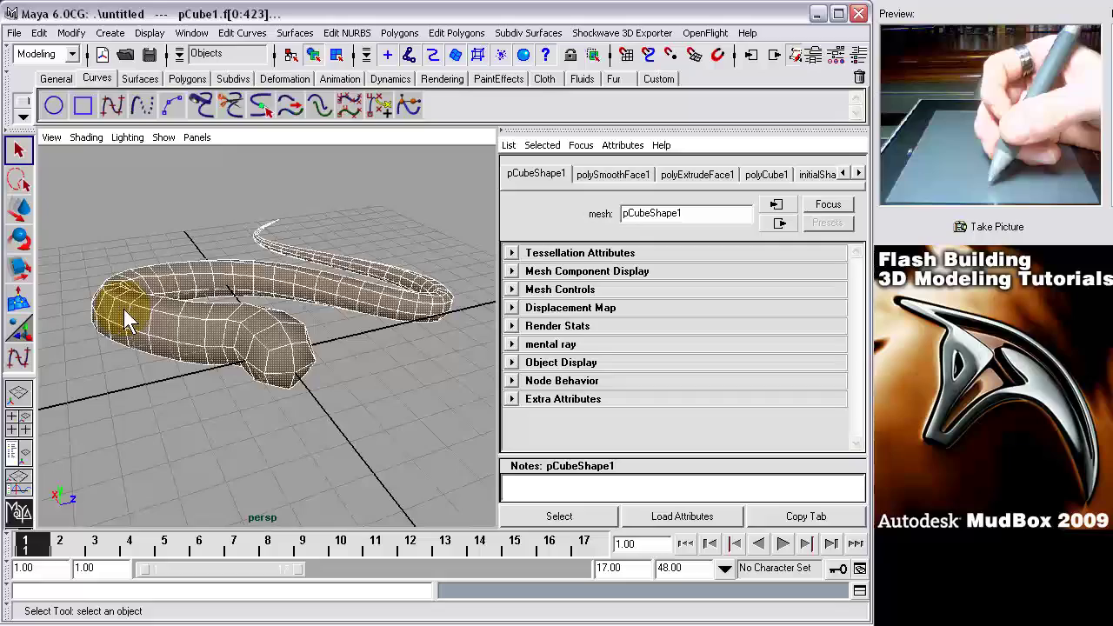
left_click(143, 322)
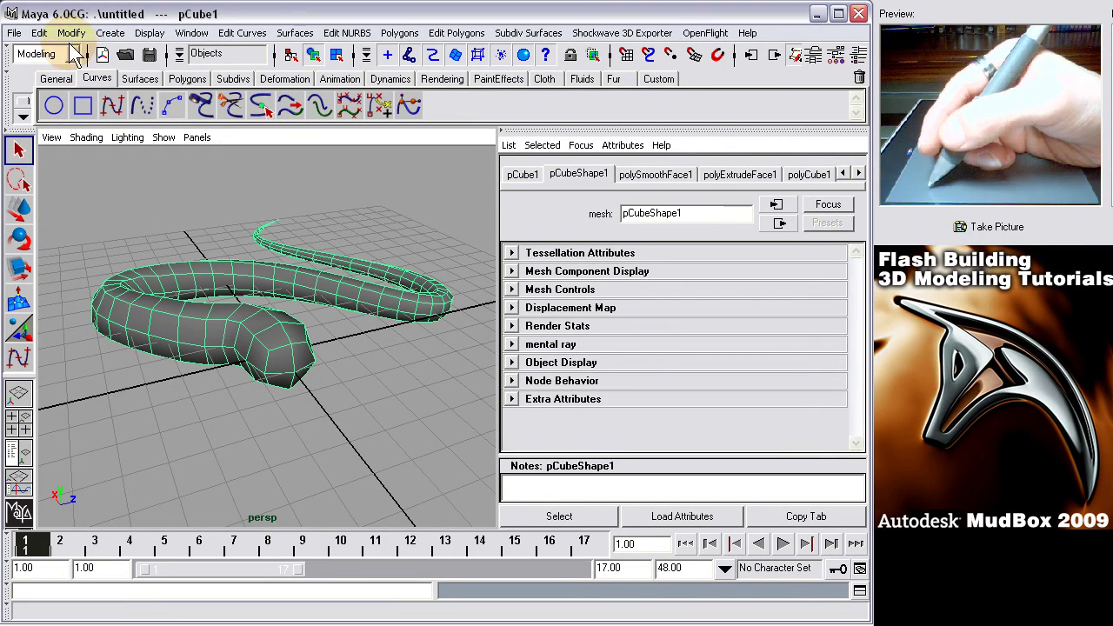
left_click(40, 33)
mouse_move(14, 33)
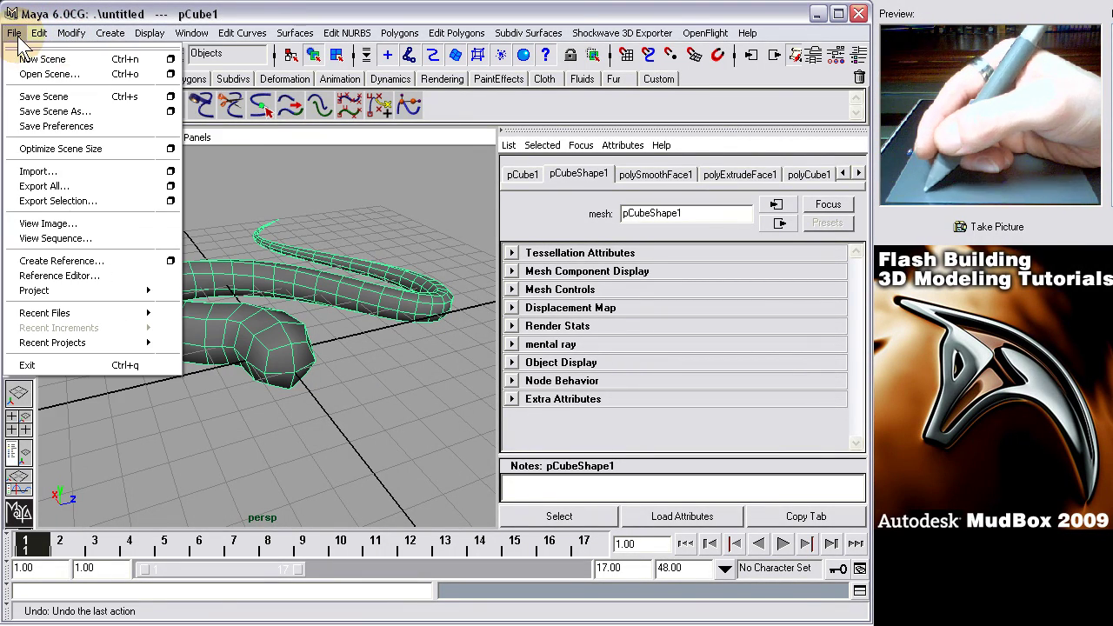
left_click(58, 201)
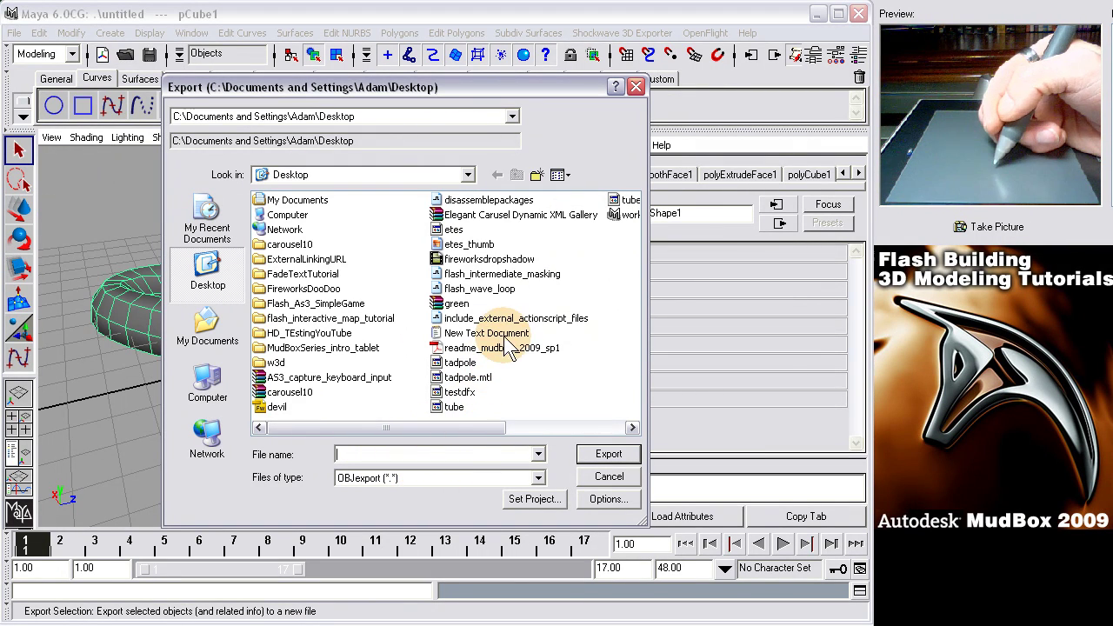
type("s")
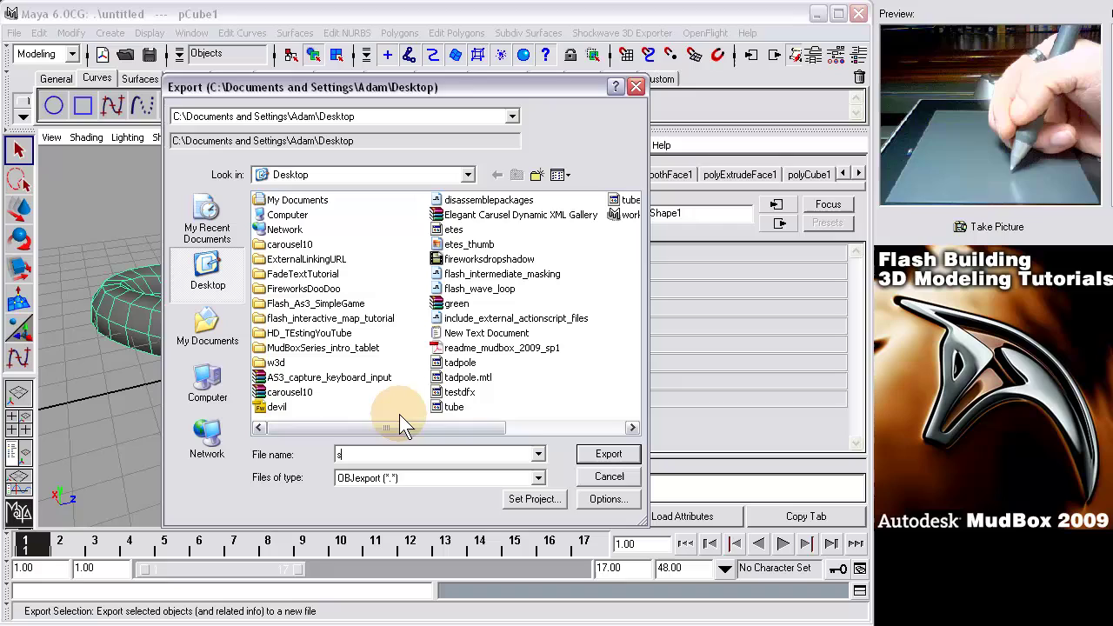
type("nake")
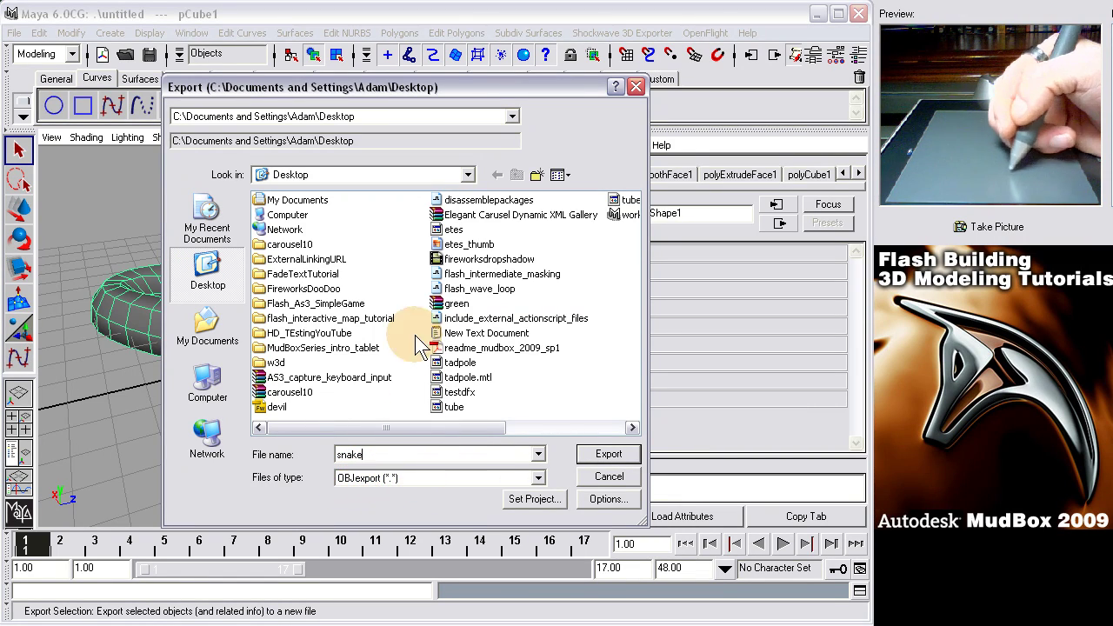
left_click(609, 456)
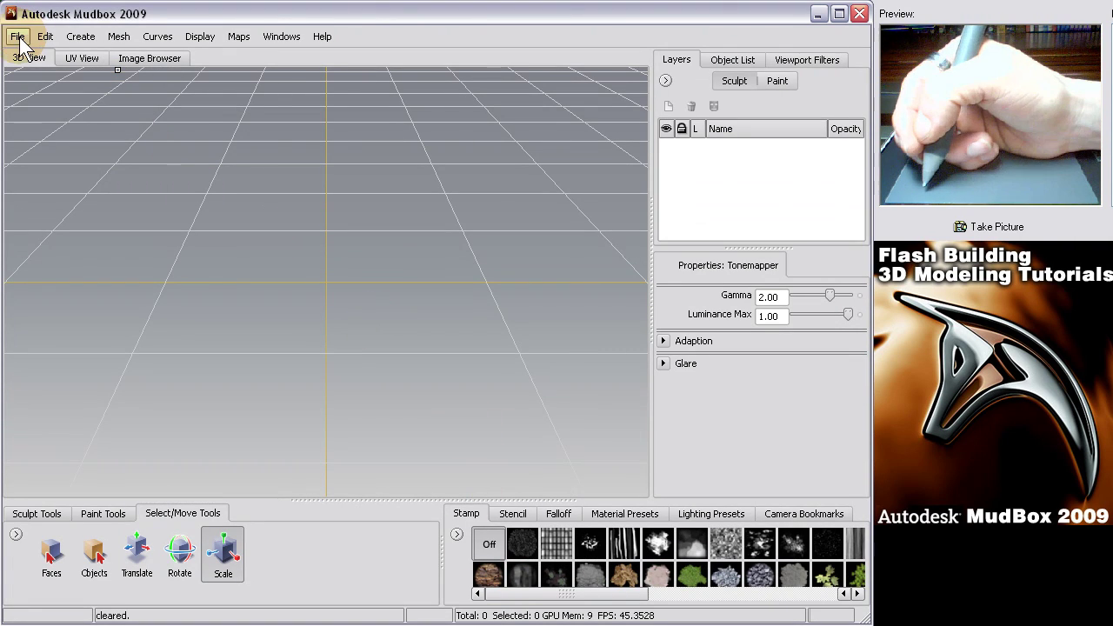
Switch to Mudbox and import the snake file from the Desktop
left_click(18, 37)
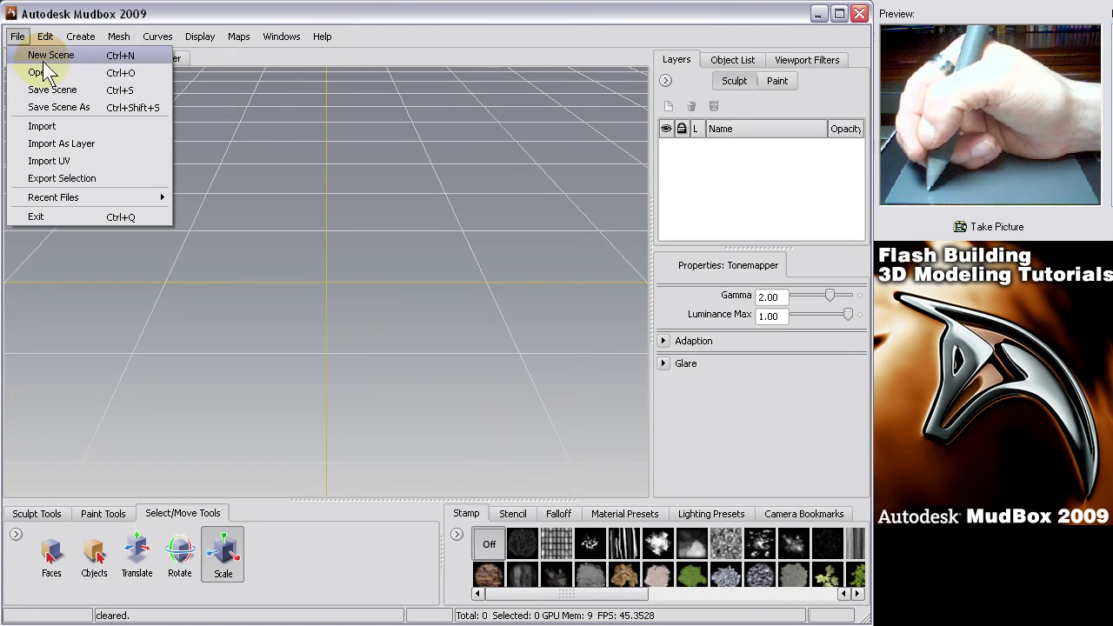
left_click(61, 126)
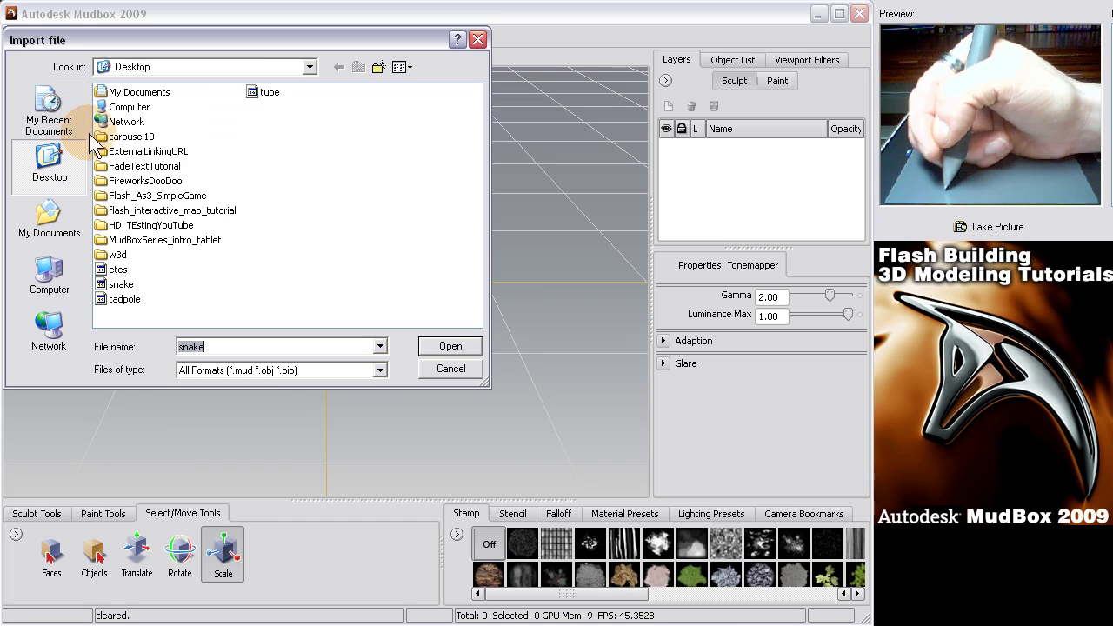
left_click(122, 285)
double_click(129, 287)
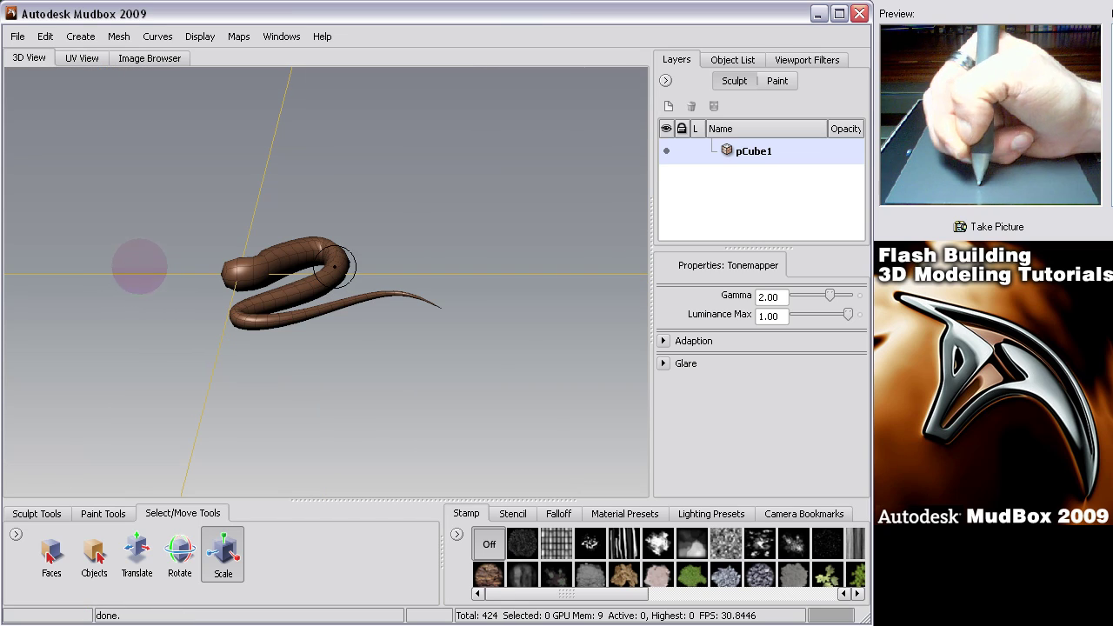
Examine how large the imported snake is compared with the full ground grid
left_click_drag(291, 288, 348, 256, "alt")
right_click_drag(348, 256, 327, 92, "alt")
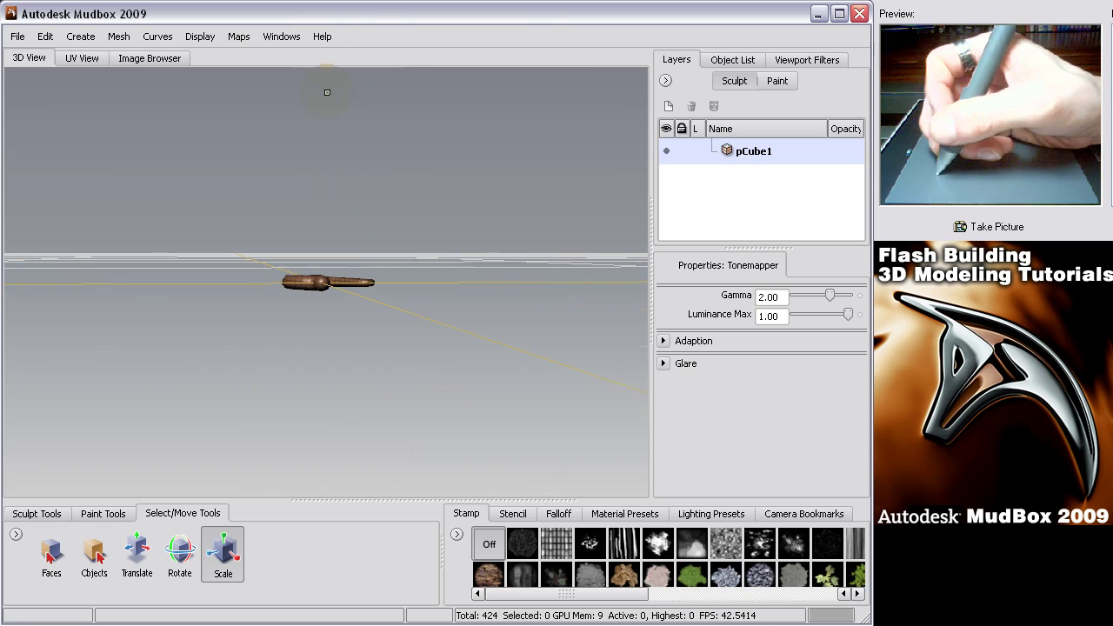
left_click_drag(365, 291, 368, 278, "alt")
right_click_drag(368, 279, 418, 15, "alt")
left_click(320, 294)
left_click_drag(315, 317, 318, 301, "alt")
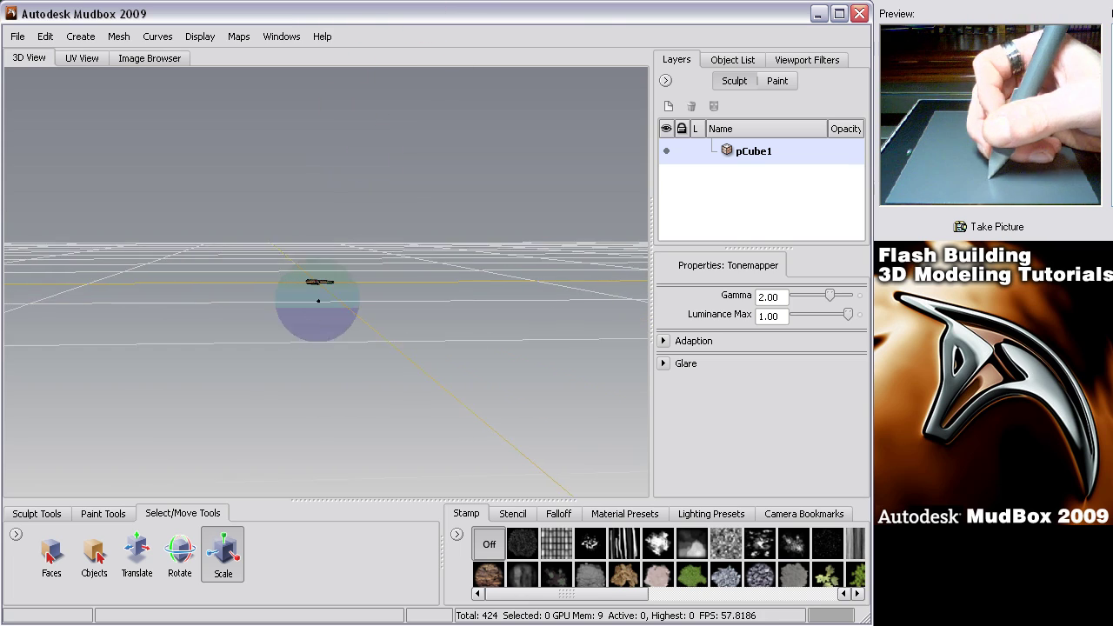
right_click_drag(319, 301, 343, 0, "alt")
left_click(305, 306)
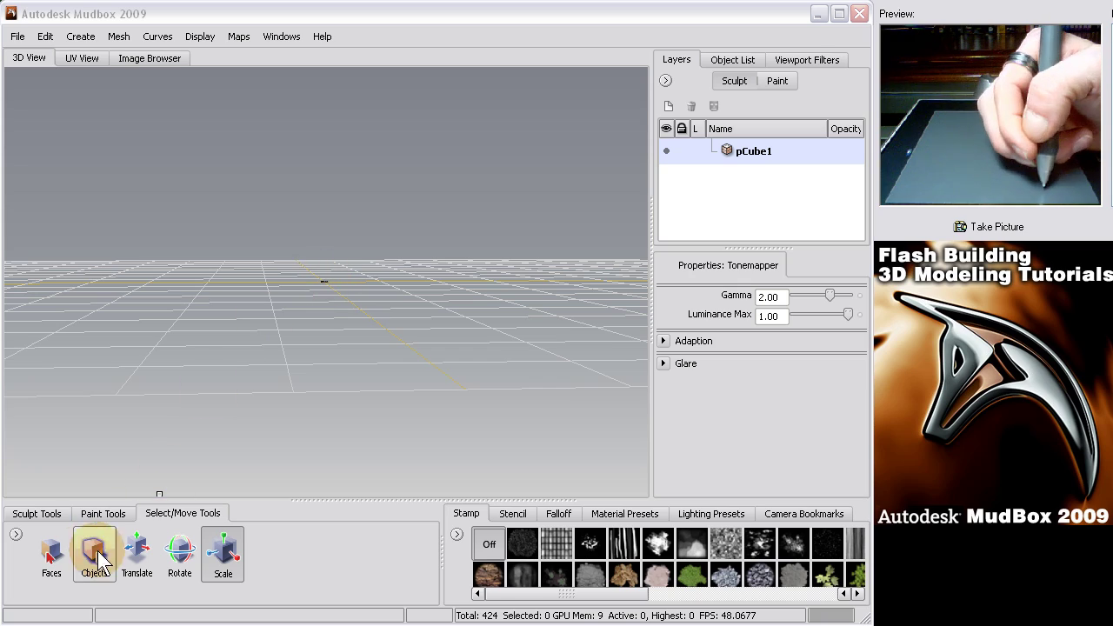
Select the snake object and scale it up uniformly with the Scale tool until it spans most of the ground grid
left_click(228, 557)
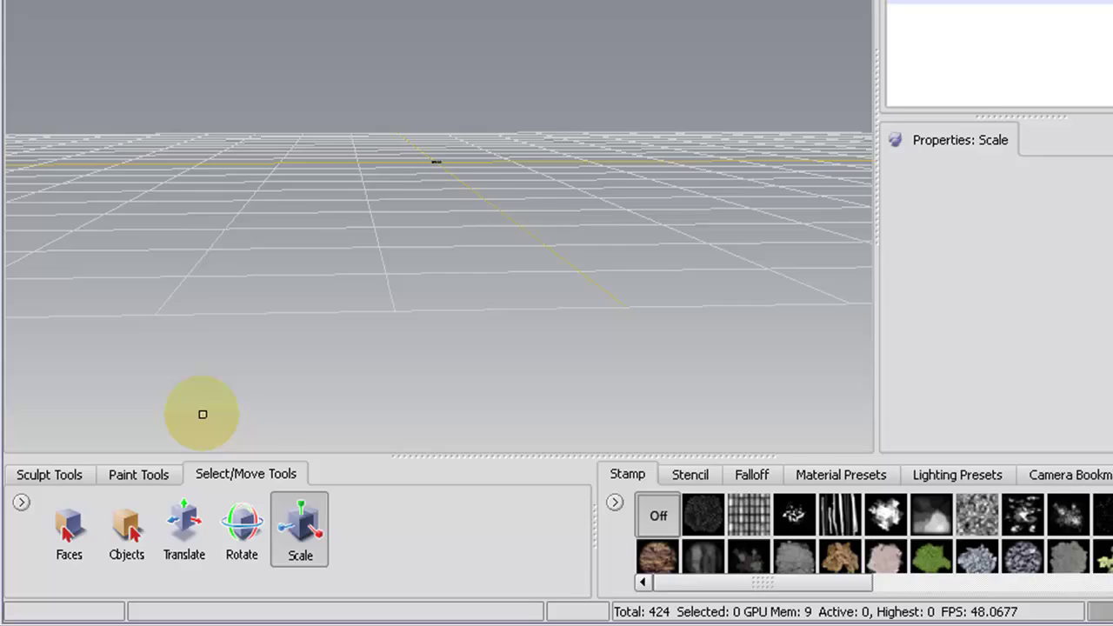
left_click(111, 549)
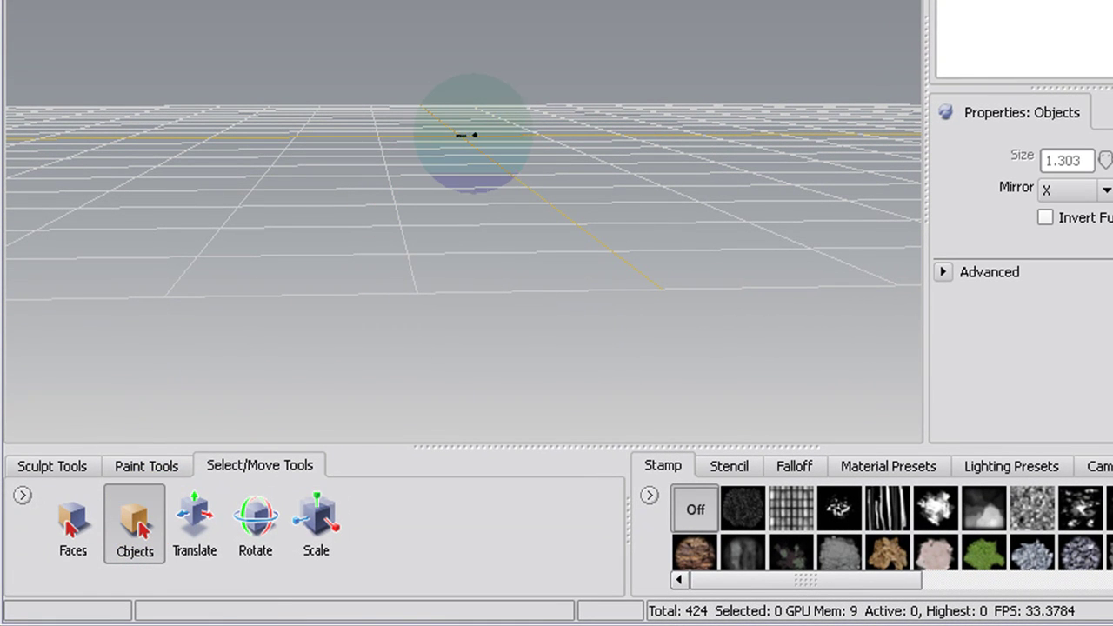
left_click(318, 518)
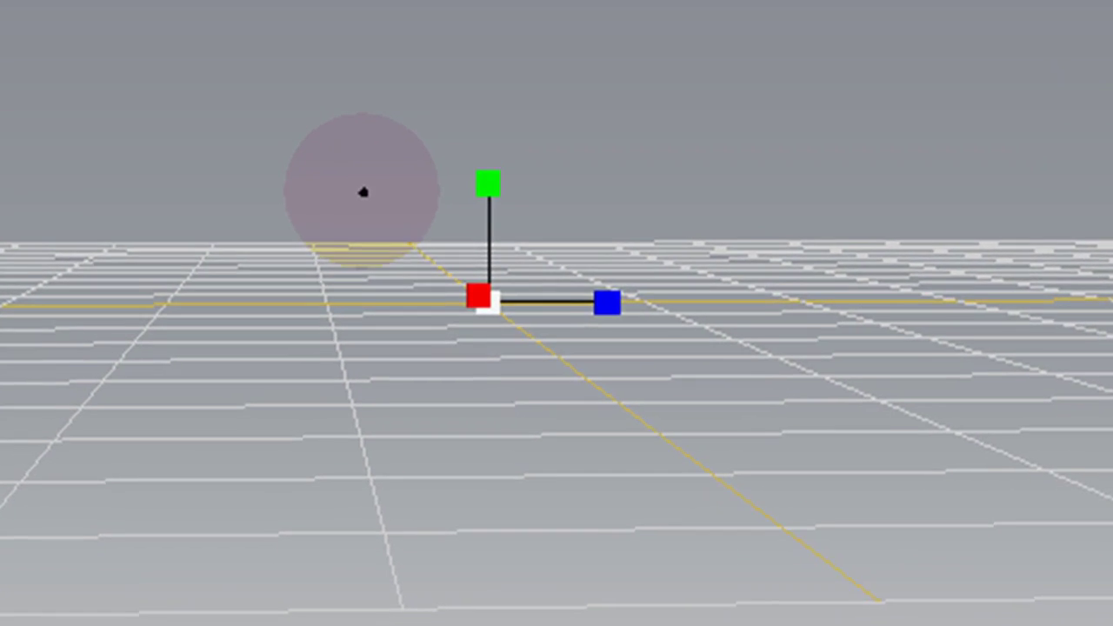
left_click_drag(388, 112, 510, 163, "alt")
left_click_drag(566, 318, 569, 323, "alt")
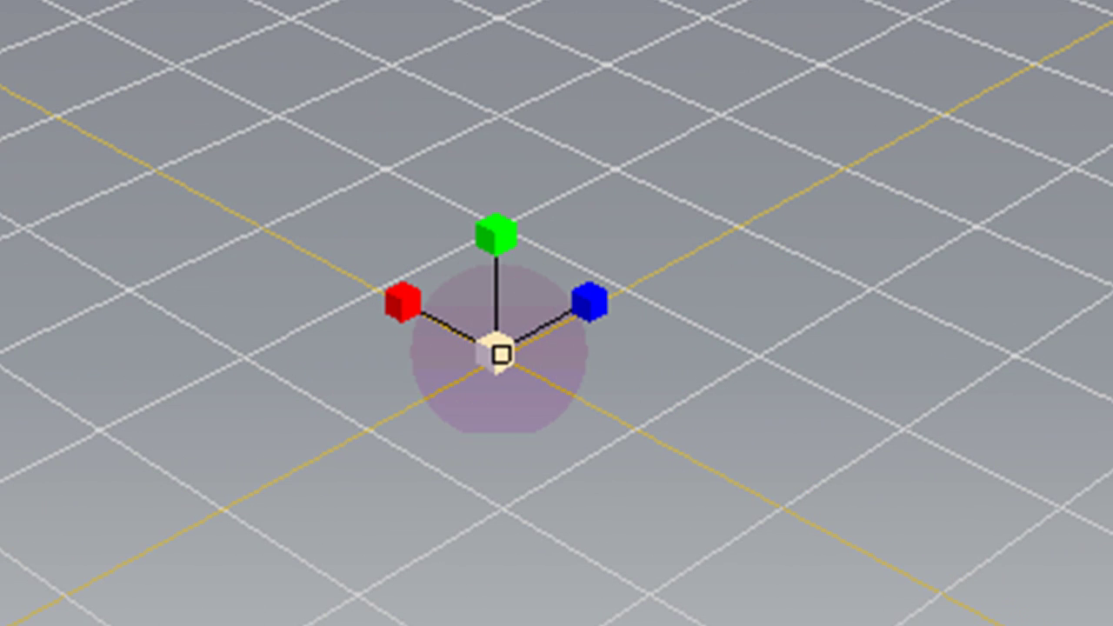
left_click_drag(494, 352, 518, 346)
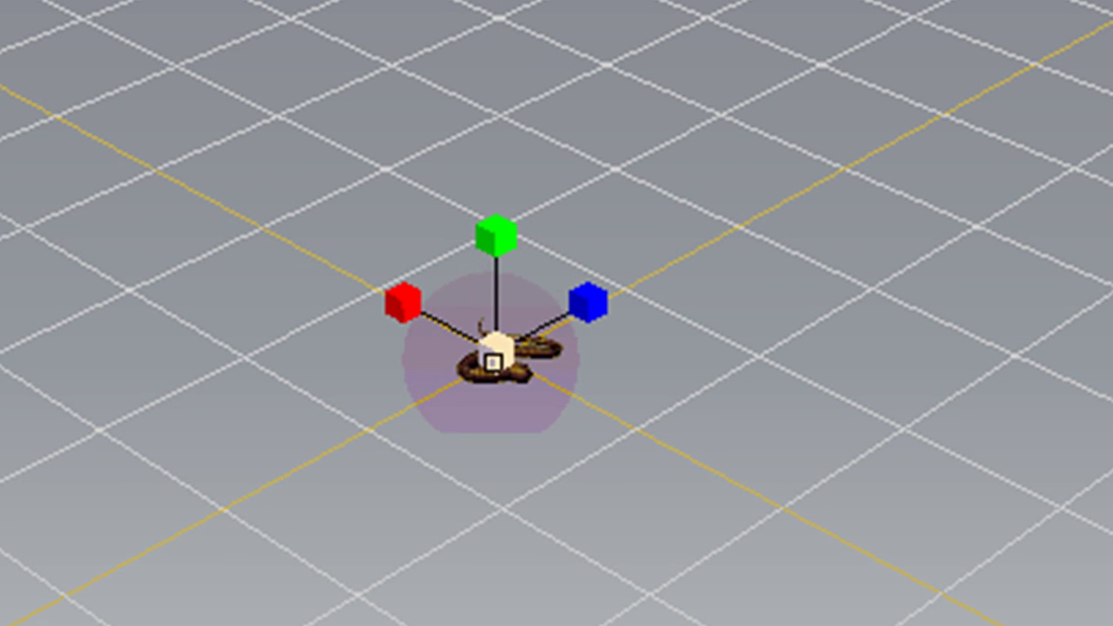
left_click_drag(493, 363, 1112, 87)
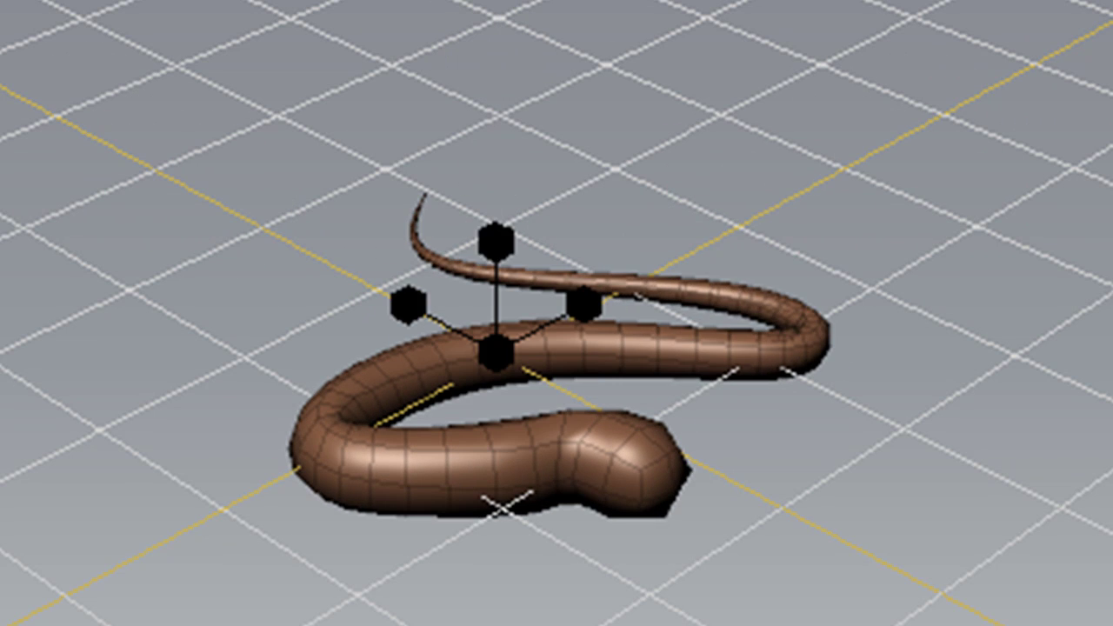
left_click_drag(505, 355, 525, 344)
left_click_drag(467, 324, 974, 26)
left_click_drag(439, 190, 350, 189, "alt")
right_click_drag(351, 189, 357, 43, "alt")
left_click_drag(413, 246, 482, 209, "alt")
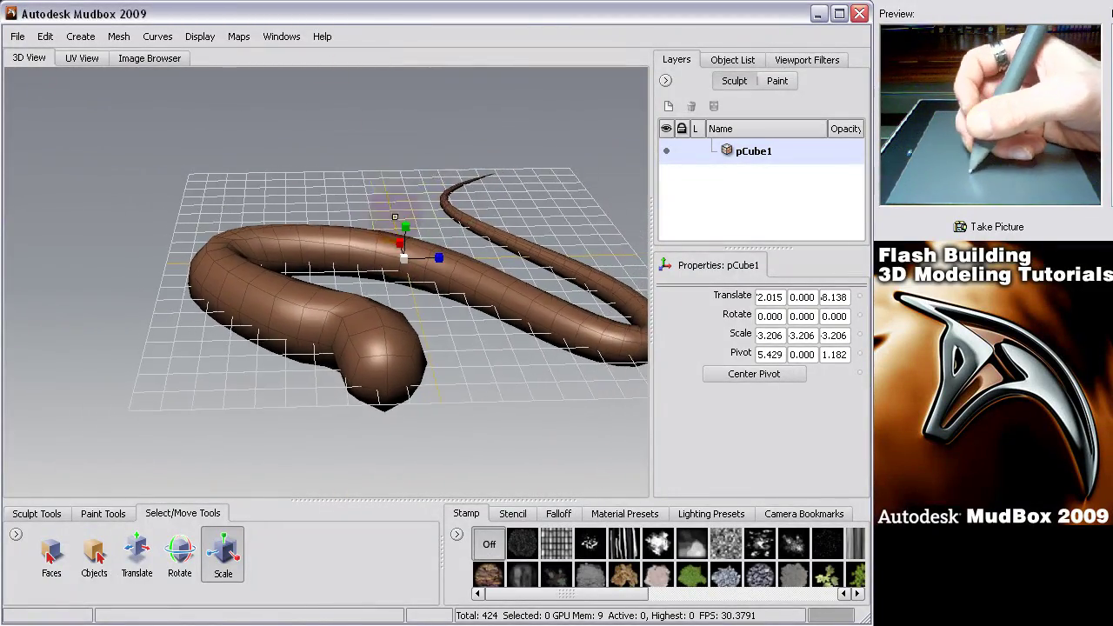
left_click_drag(400, 216, 418, 165, "alt")
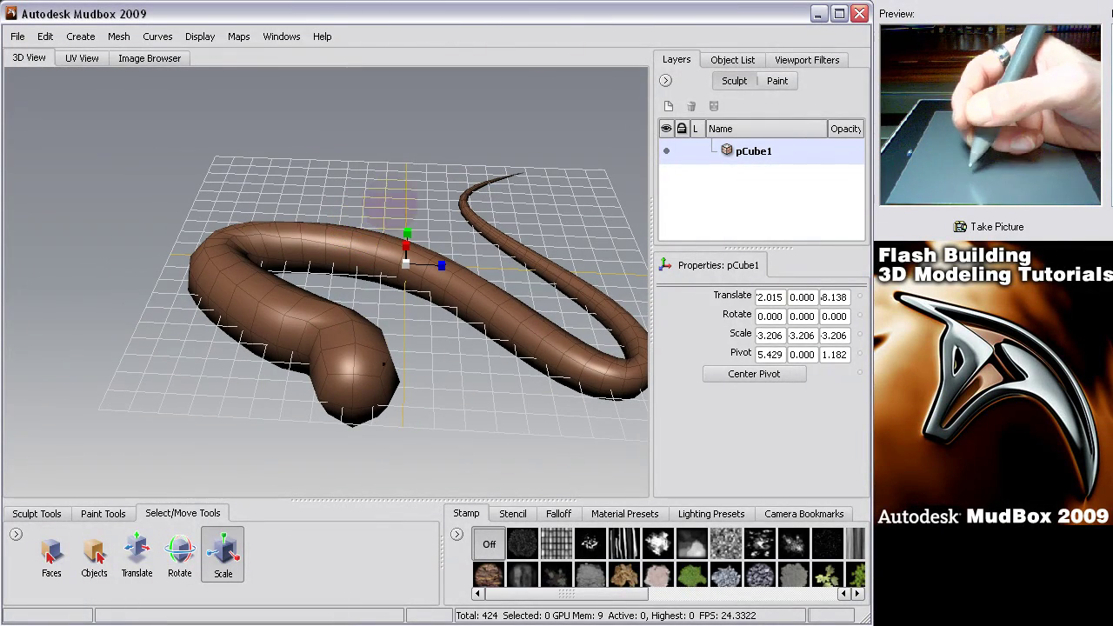